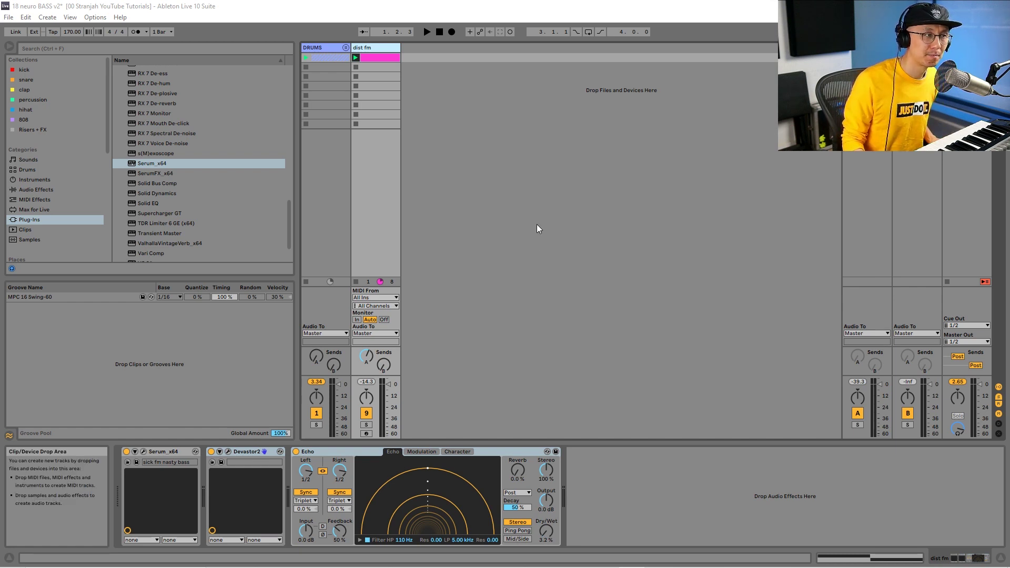
# Play back the drums together with the dist fm bass clip, and stop playback.
pyautogui.press('space')
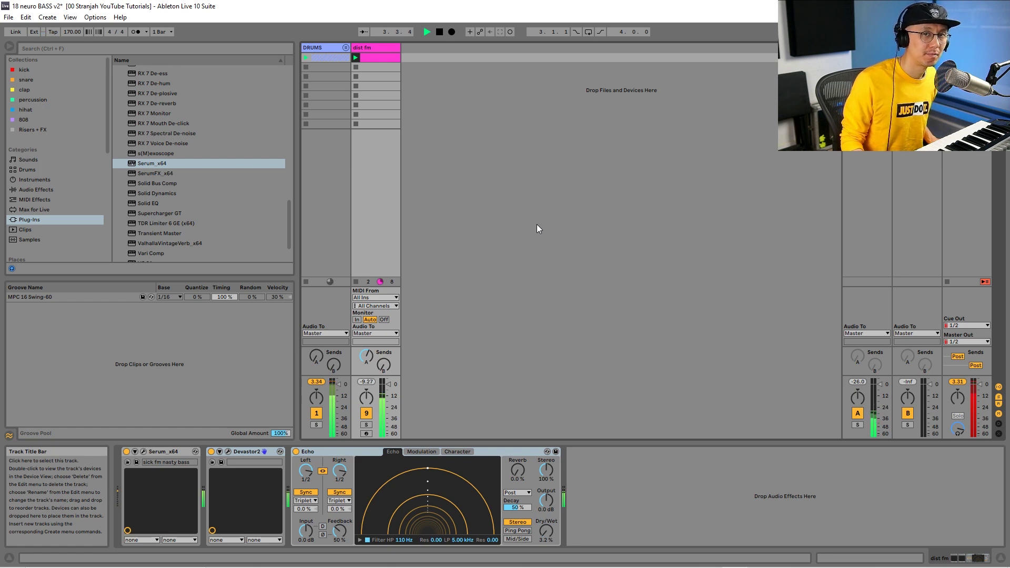
pyautogui.press('space')
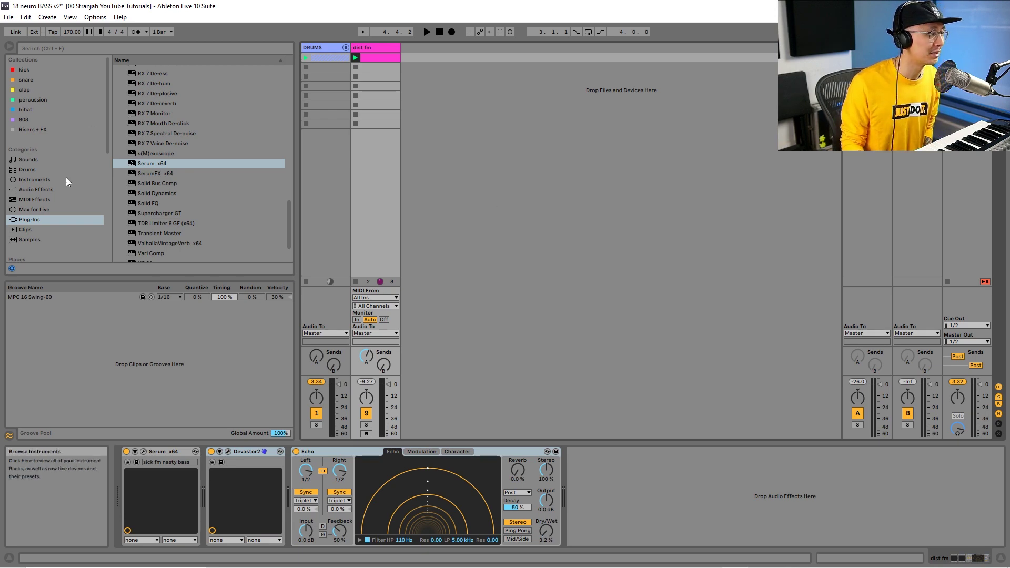
# Add Serum_x64 on a new MIDI track and move its plug-in window clear of the track area.
pyautogui.moveTo(152, 163); pyautogui.dragTo(448, 115)
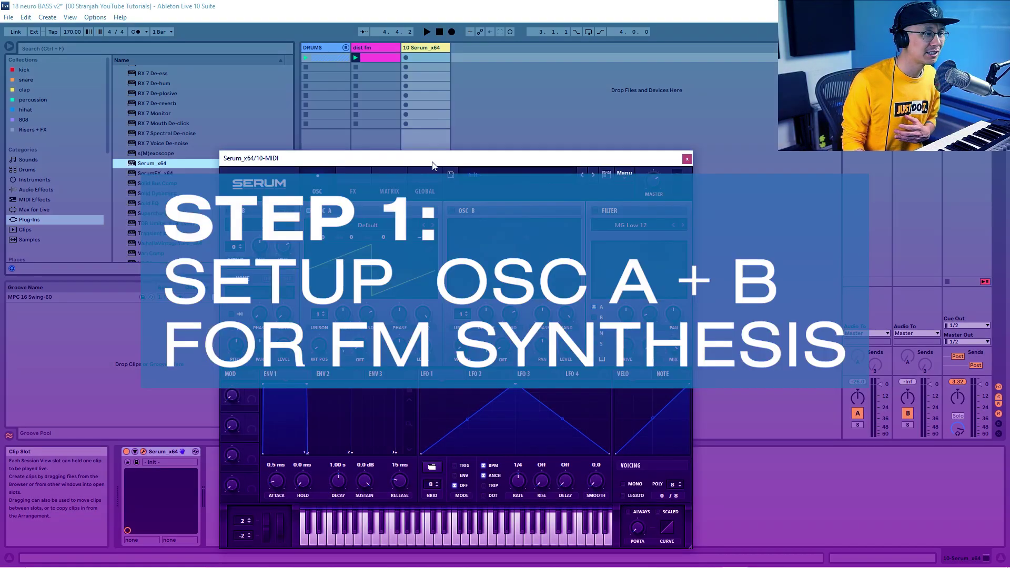
pyautogui.moveTo(435, 164); pyautogui.dragTo(499, 101)
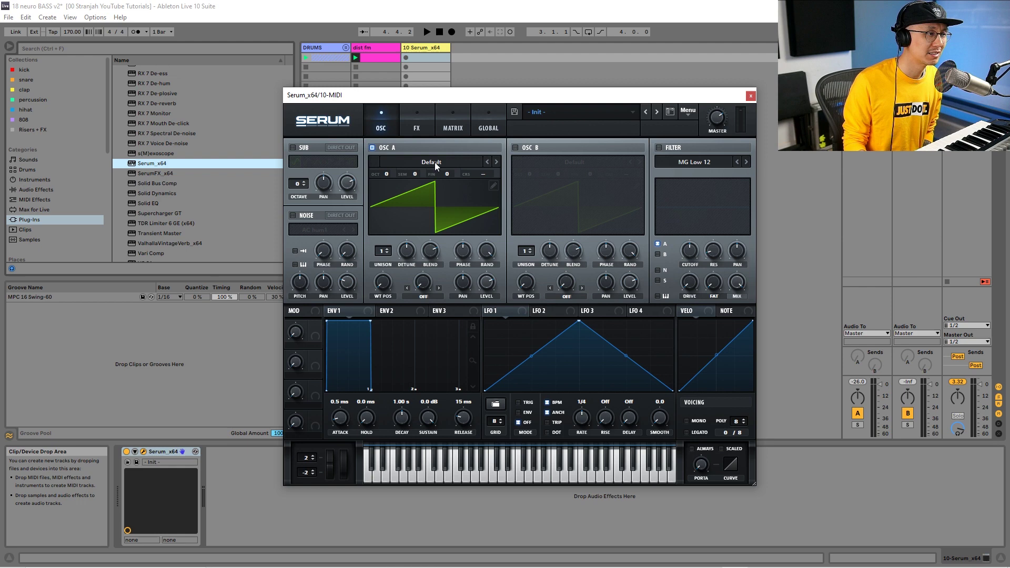
# Set OSC A's wavetable to Analog_BD_Sin, and enable OSC B with the same wavetable.
pyautogui.click(435, 162)
pyautogui.moveTo(432, 174)
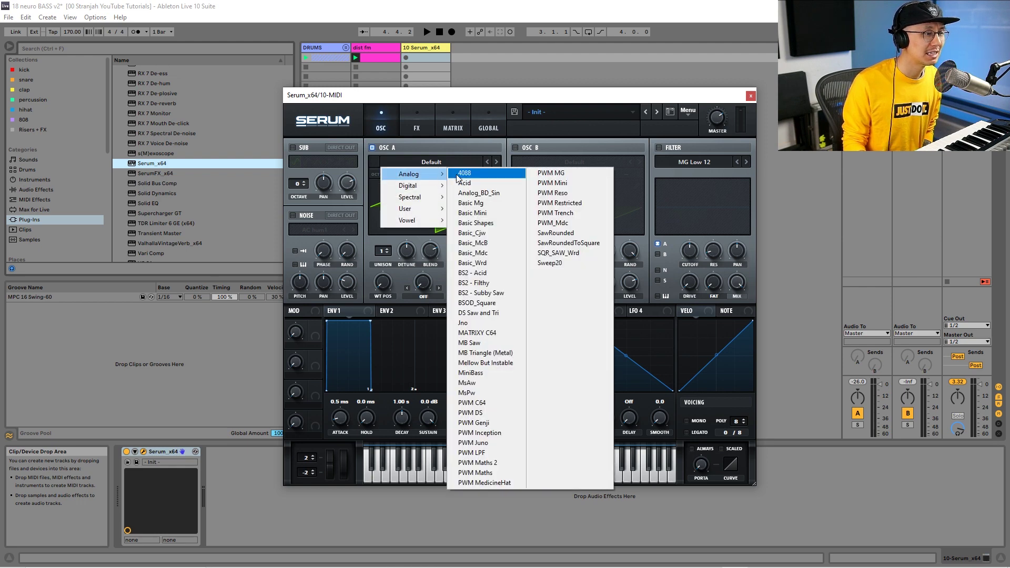
pyautogui.click(494, 194)
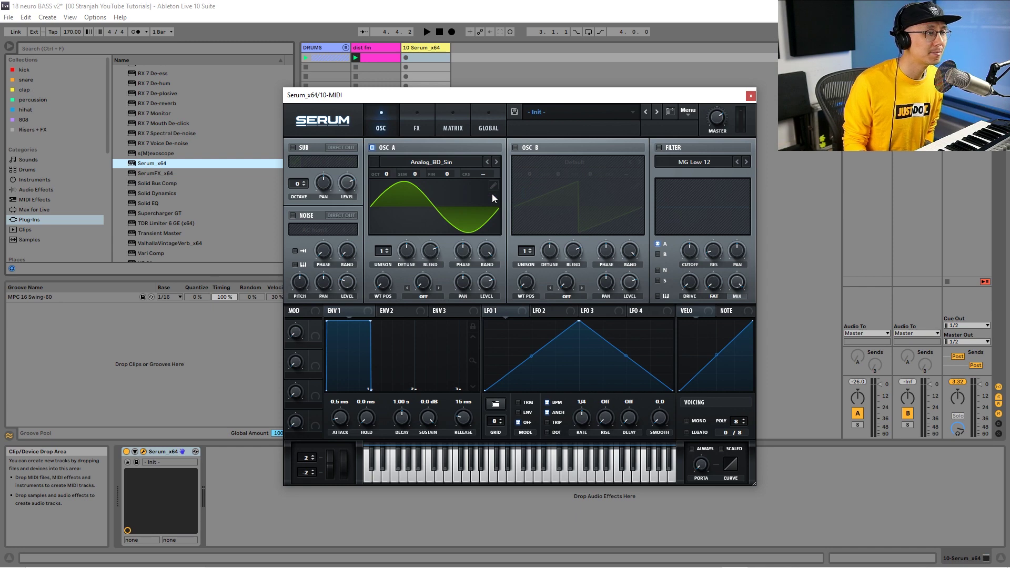
pyautogui.click(515, 147)
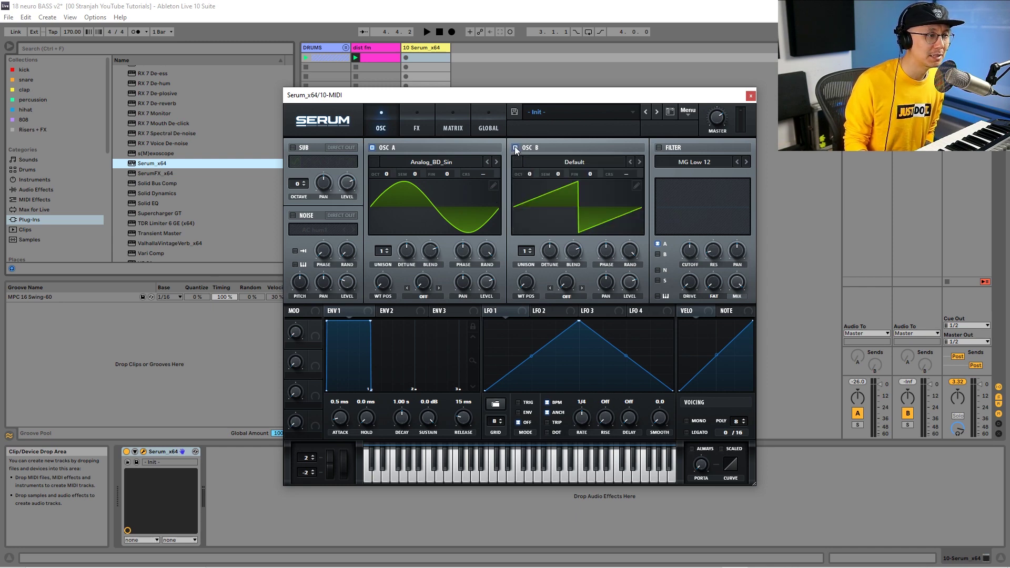
pyautogui.click(581, 163)
pyautogui.moveTo(552, 175)
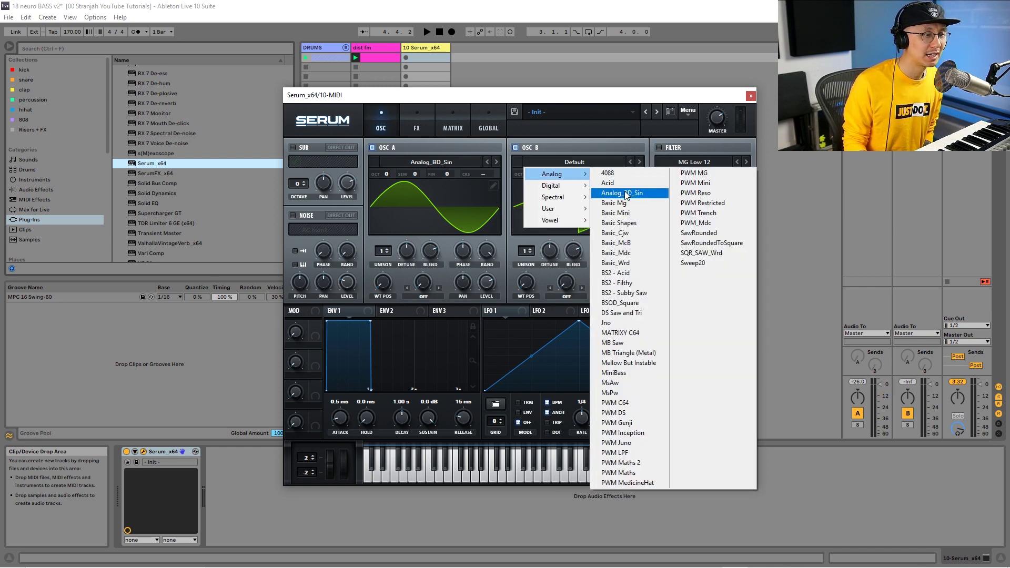
pyautogui.click(626, 194)
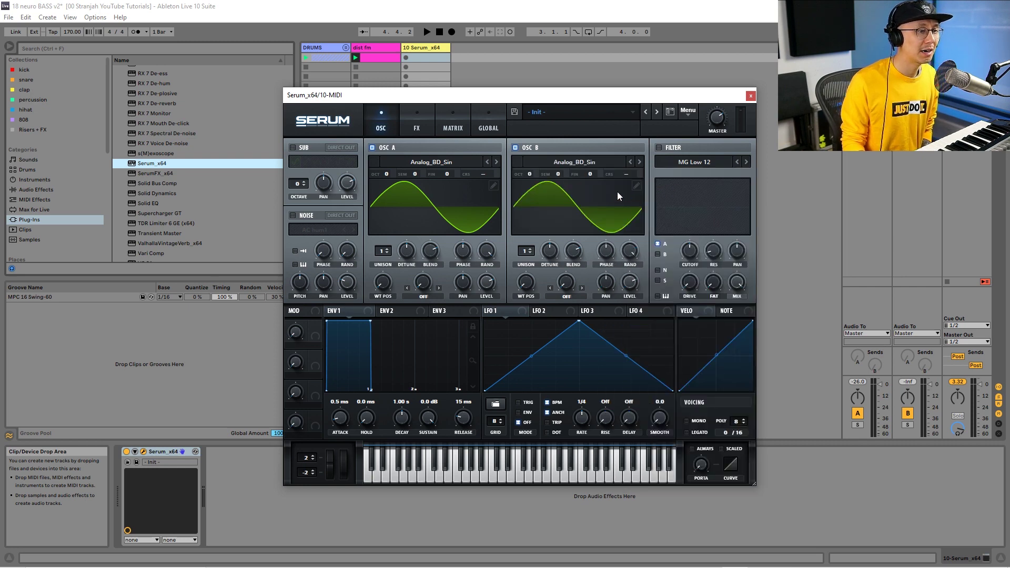
# Turn down OSC B's level and set OSC A's warp mode to FM (from B).
pyautogui.click(633, 283)
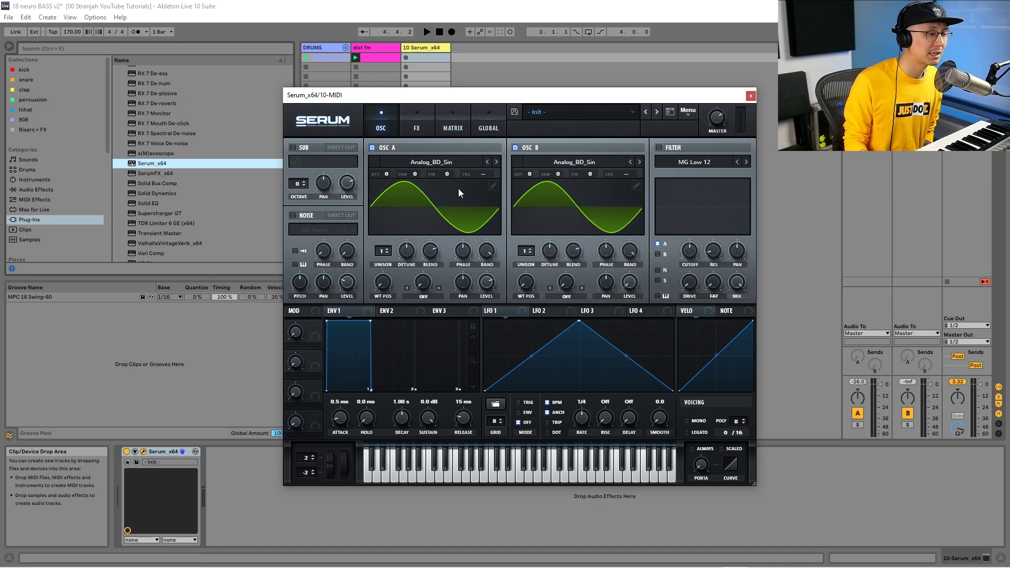
pyautogui.click(428, 298)
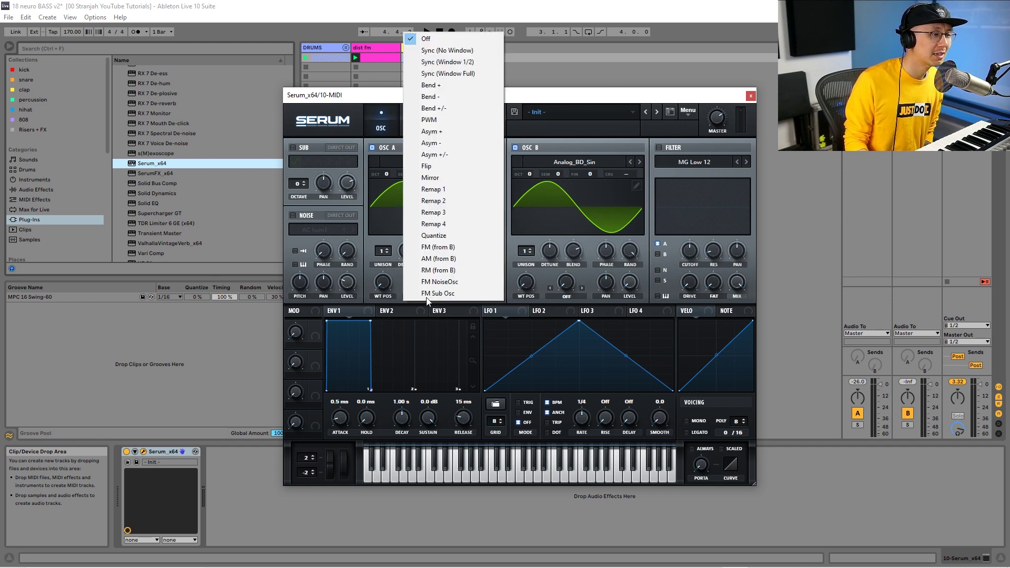
pyautogui.click(439, 248)
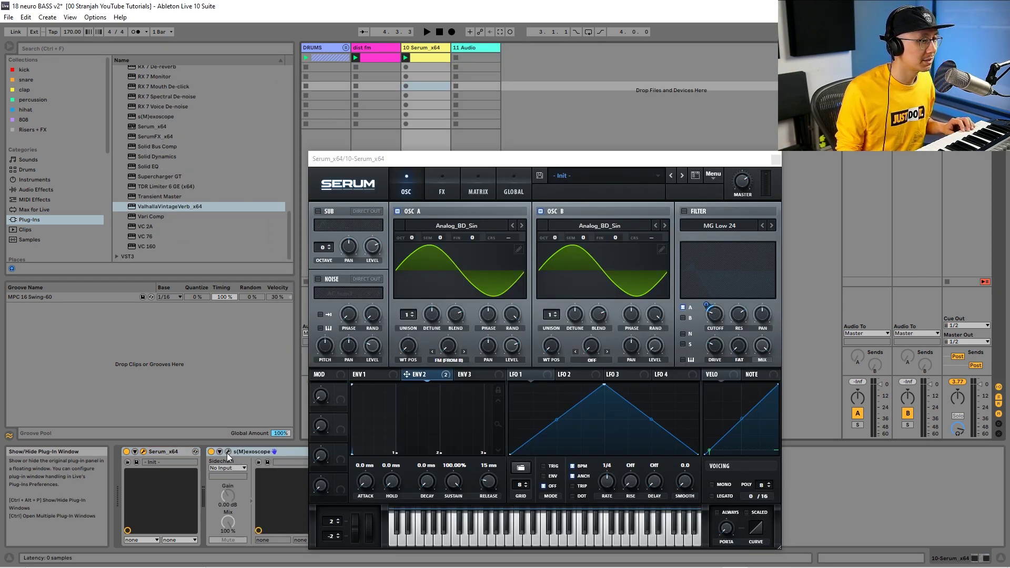
# Show the s(M)exoscope window and raise OSC A's FM (from B) amount.
pyautogui.click(227, 453)
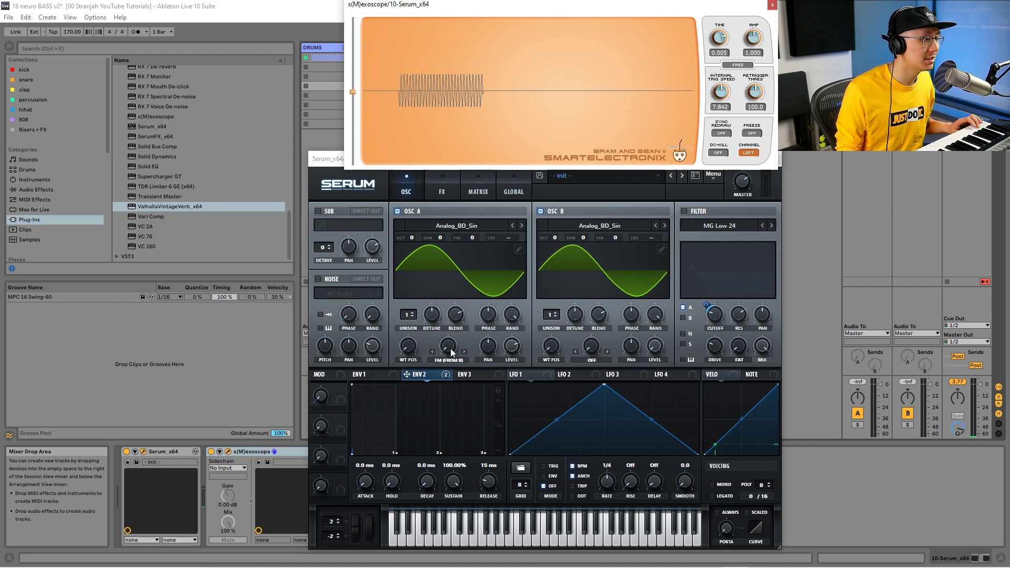
pyautogui.moveTo(451, 352); pyautogui.dragTo(454, 269)
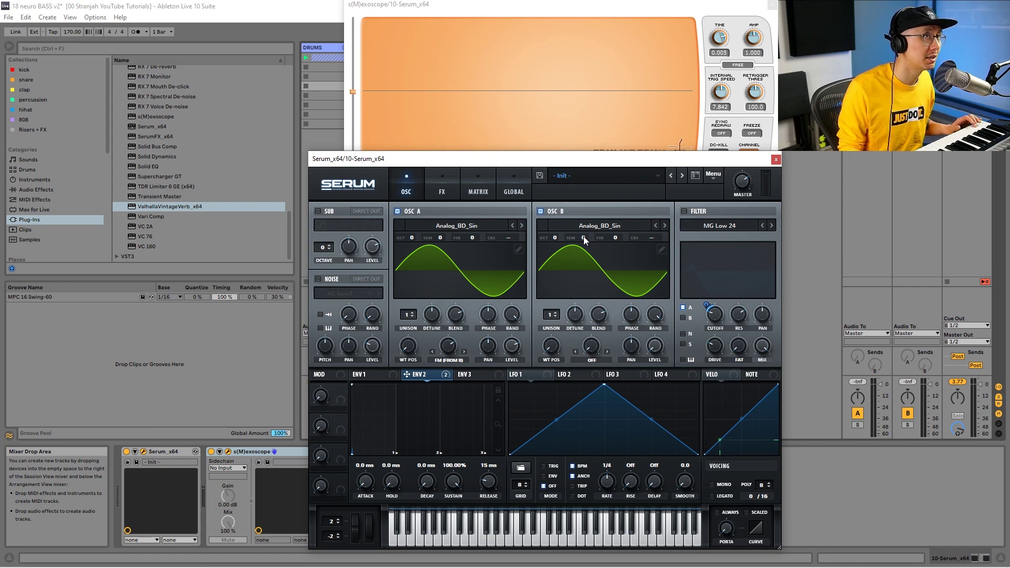
# Try OSC B at +12 semitones, and return its semitone value to 0.
pyautogui.moveTo(584, 236); pyautogui.dragTo(584, 166)
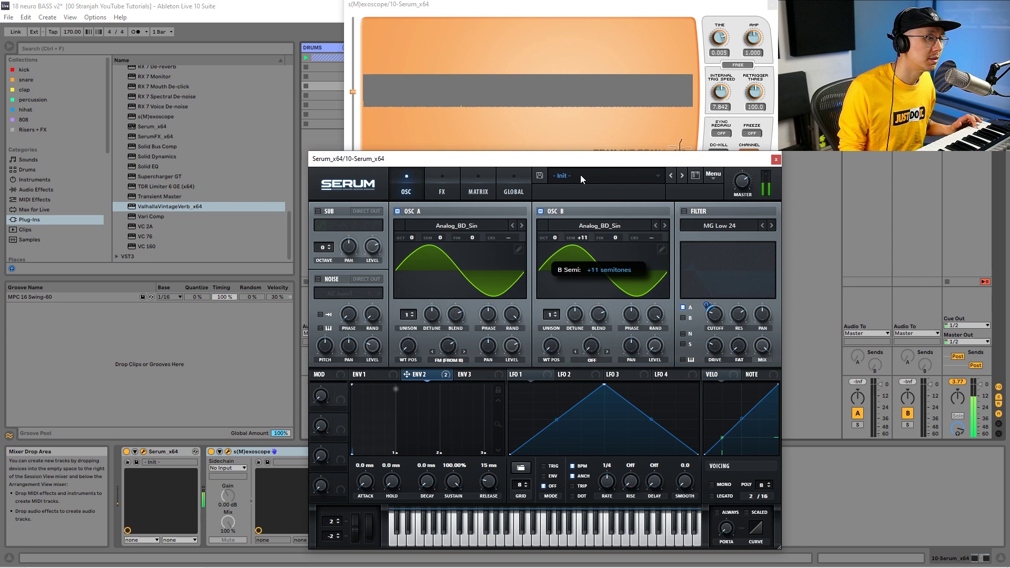
pyautogui.moveTo(580, 175)
pyautogui.mouseDown()
pyautogui.moveTo(580, 185)
pyautogui.moveTo(581, 161)
pyautogui.mouseUp()
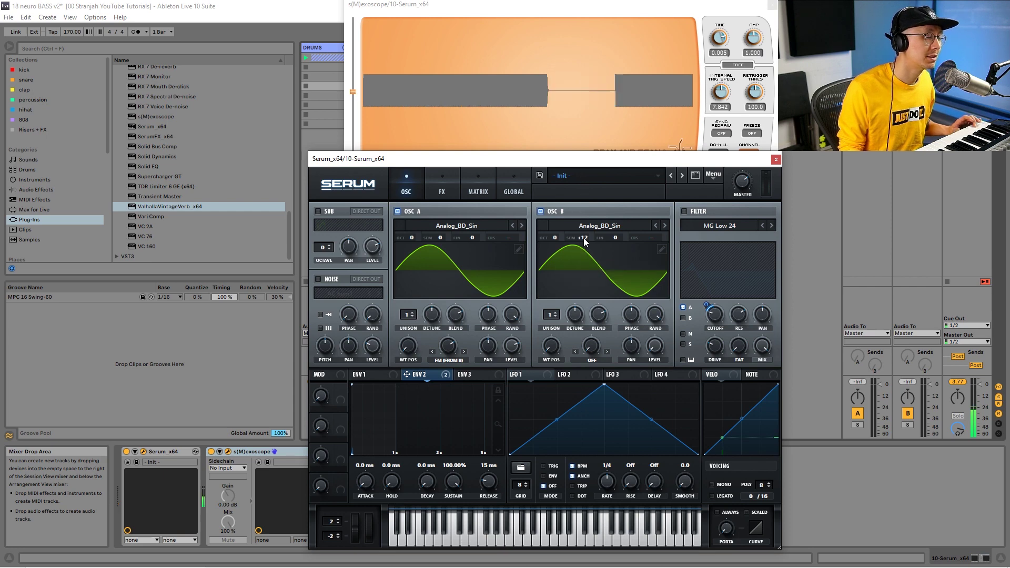
pyautogui.moveTo(583, 238); pyautogui.dragTo(583, 305)
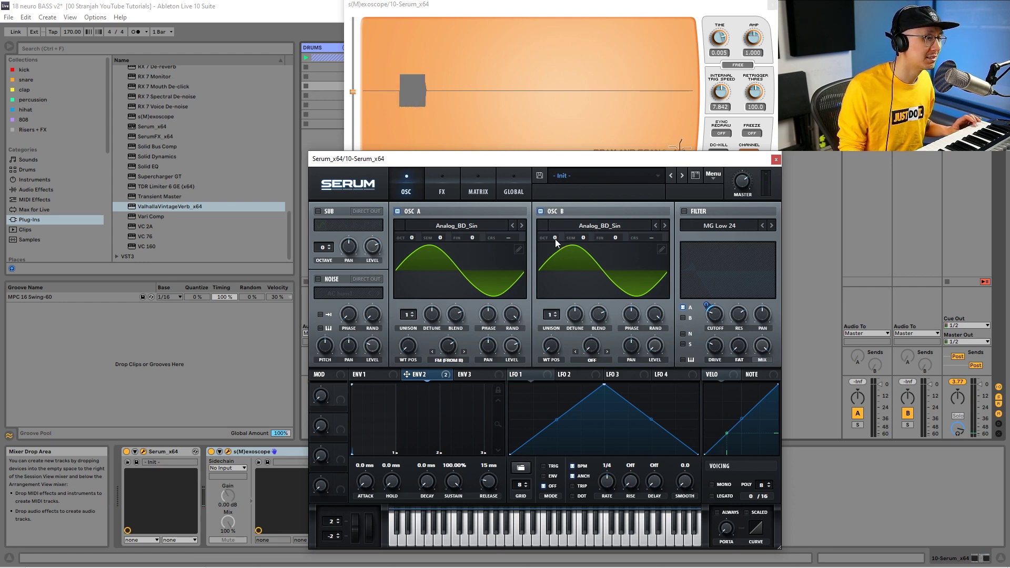
# Set OSC B's octave to +3.
pyautogui.moveTo(555, 238); pyautogui.dragTo(552, 191)
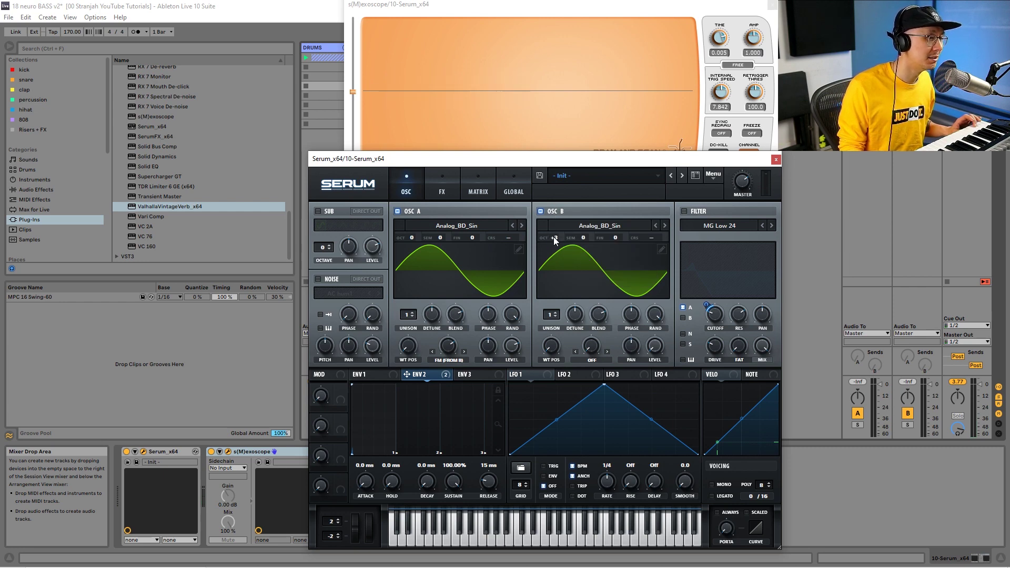
pyautogui.moveTo(555, 238); pyautogui.dragTo(556, 255)
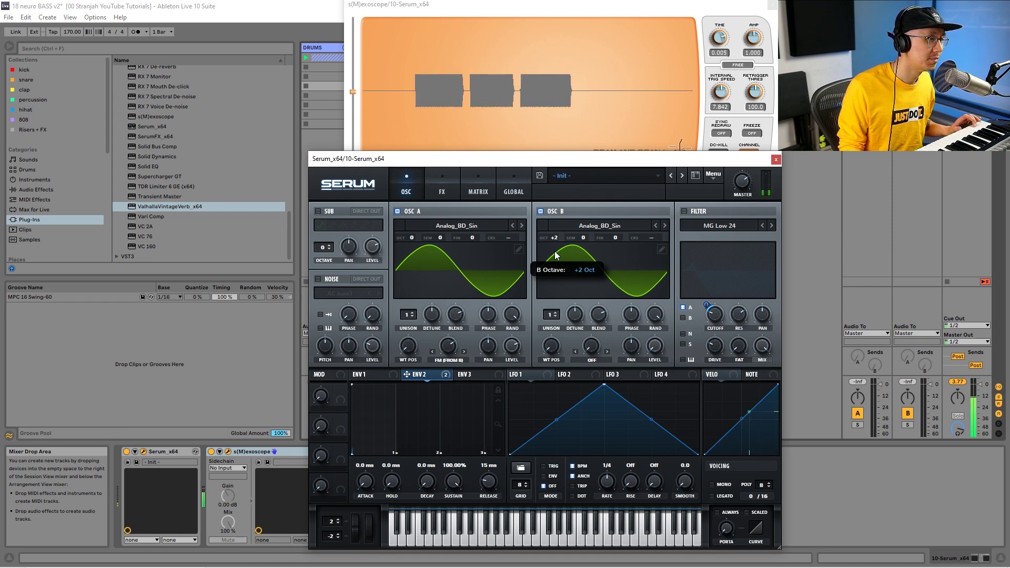
pyautogui.moveTo(556, 255); pyautogui.dragTo(553, 204)
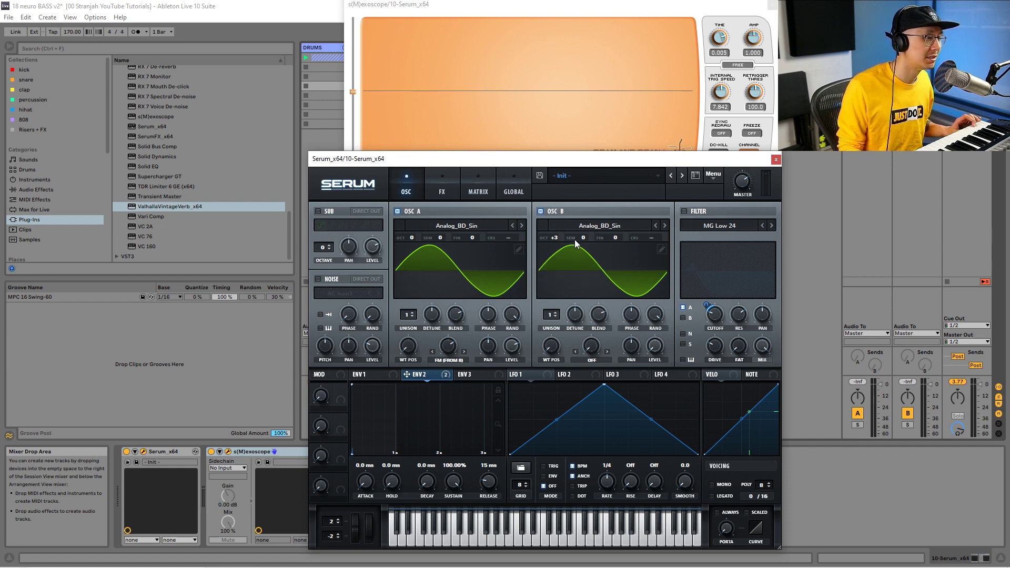
# Assign ENV 2 as the modulator of OSC A's FM (from B) amount.
pyautogui.moveTo(453, 347)
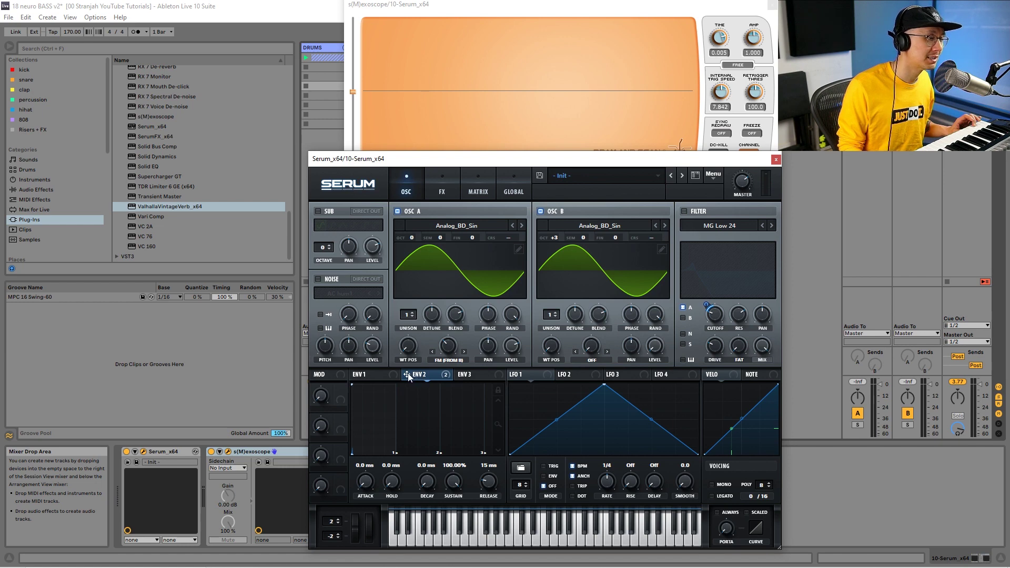
pyautogui.moveTo(409, 374); pyautogui.dragTo(446, 345)
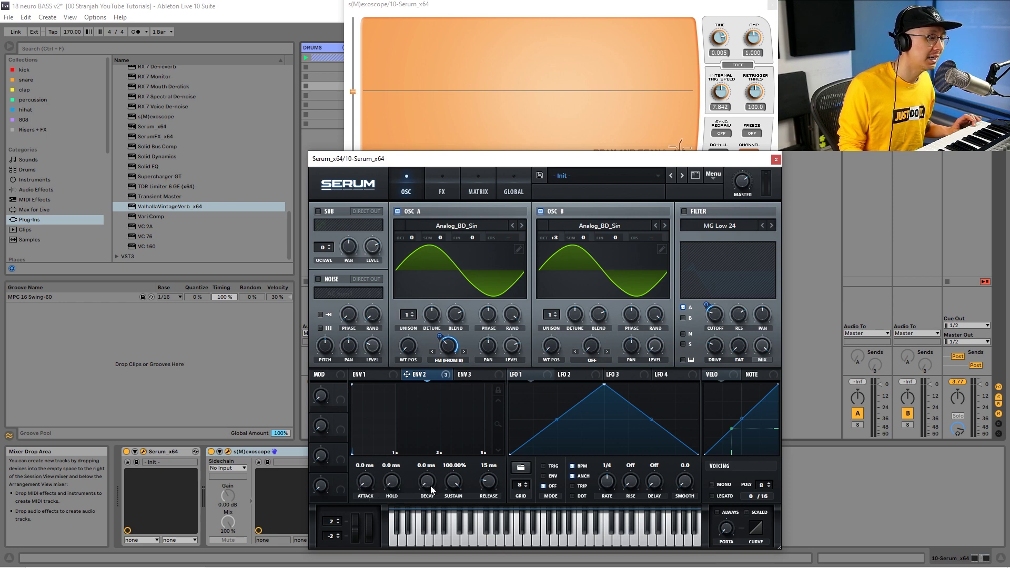
# Shape ENV 2 with a 150 ms attack, 94 ms decay and 0% sustain.
pyautogui.moveTo(371, 480); pyautogui.dragTo(370, 467)
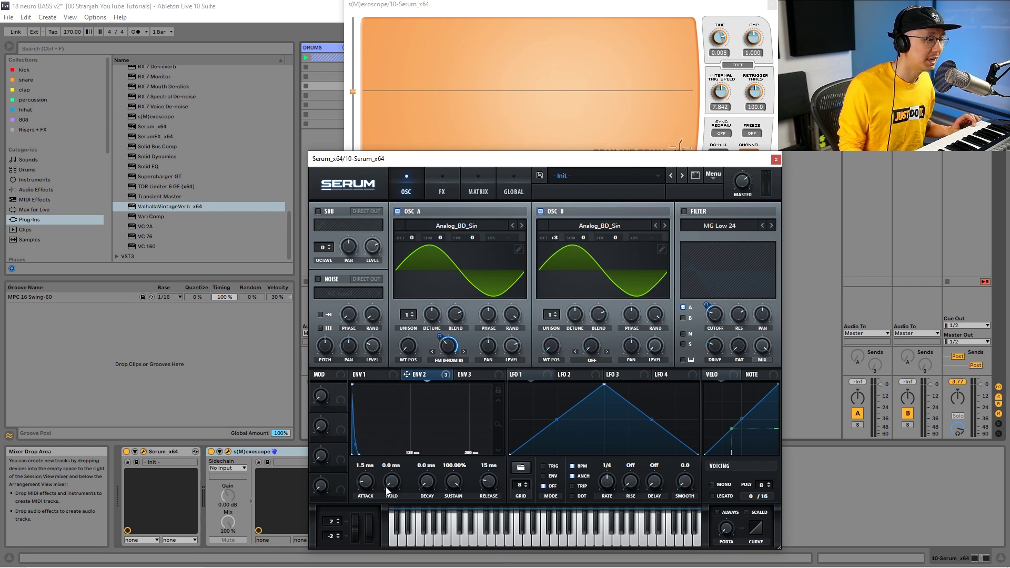
pyautogui.moveTo(459, 483); pyautogui.dragTo(453, 505)
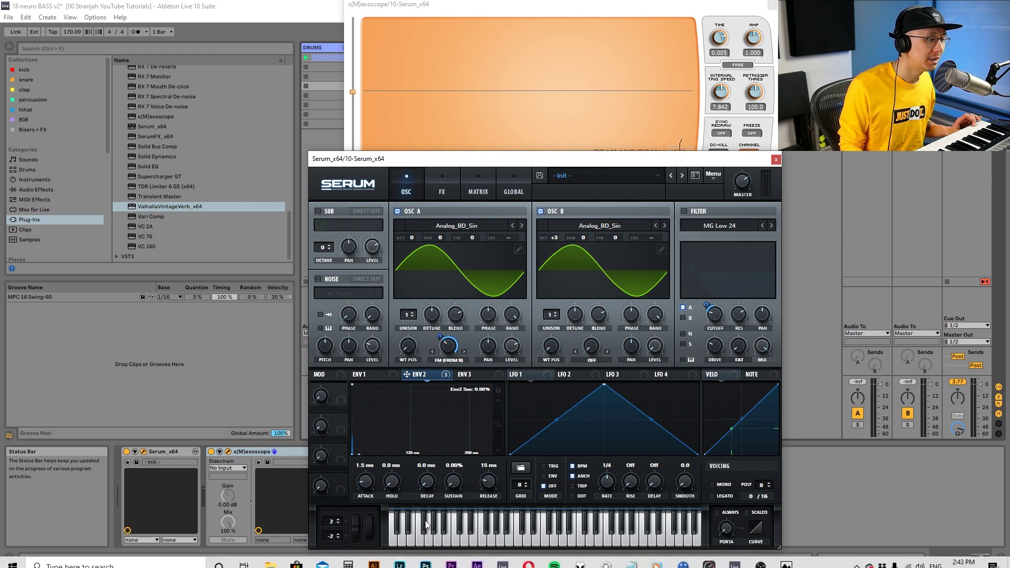
pyautogui.moveTo(364, 483); pyautogui.dragTo(429, 441)
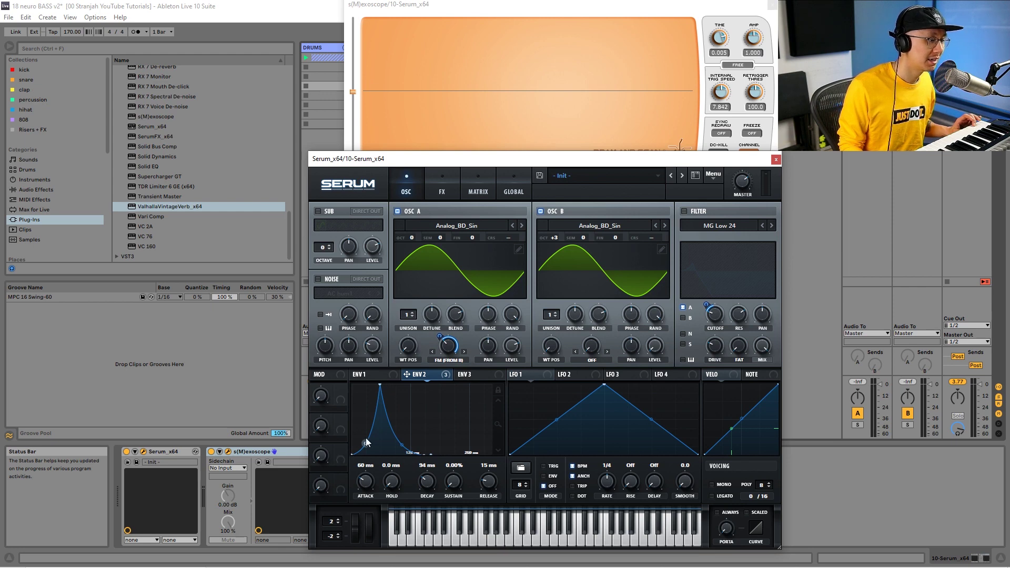
pyautogui.moveTo(370, 476); pyautogui.dragTo(369, 470)
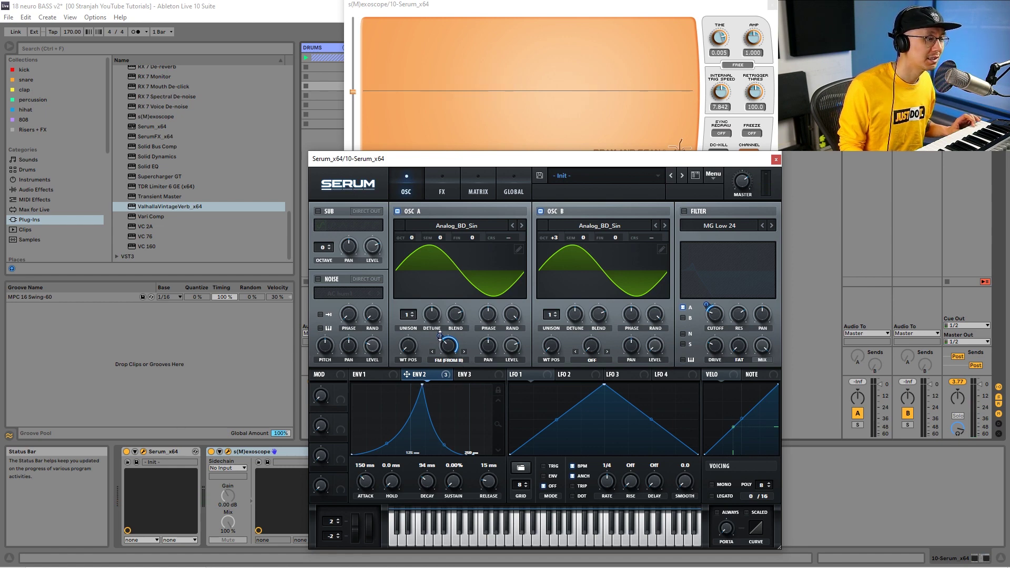
# Reduce the depth of ENV 2's modulation on OSC A's FM (from B) amount.
pyautogui.moveTo(440, 337)
pyautogui.moveTo(441, 343); pyautogui.dragTo(437, 362)
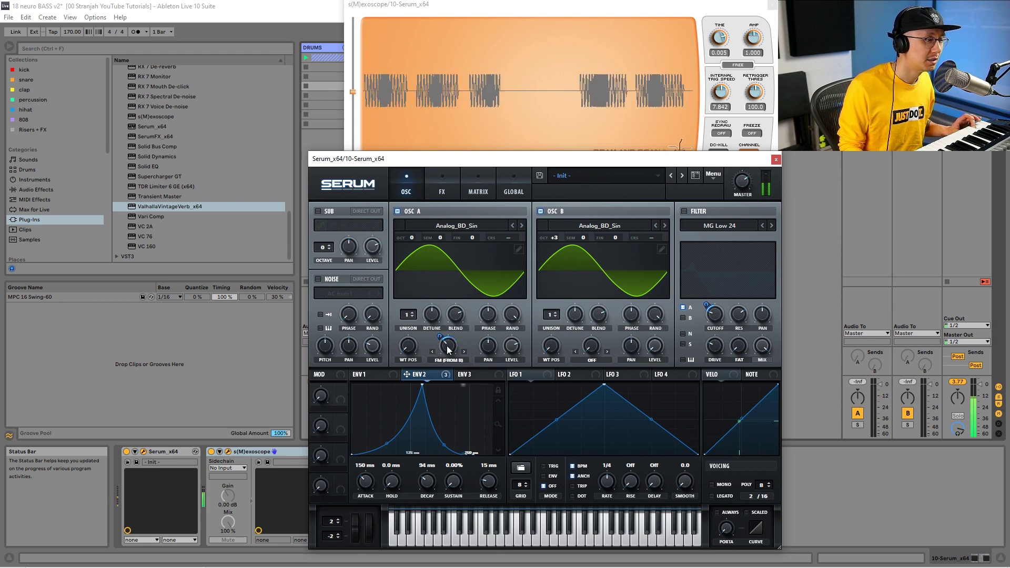
pyautogui.moveTo(450, 349)
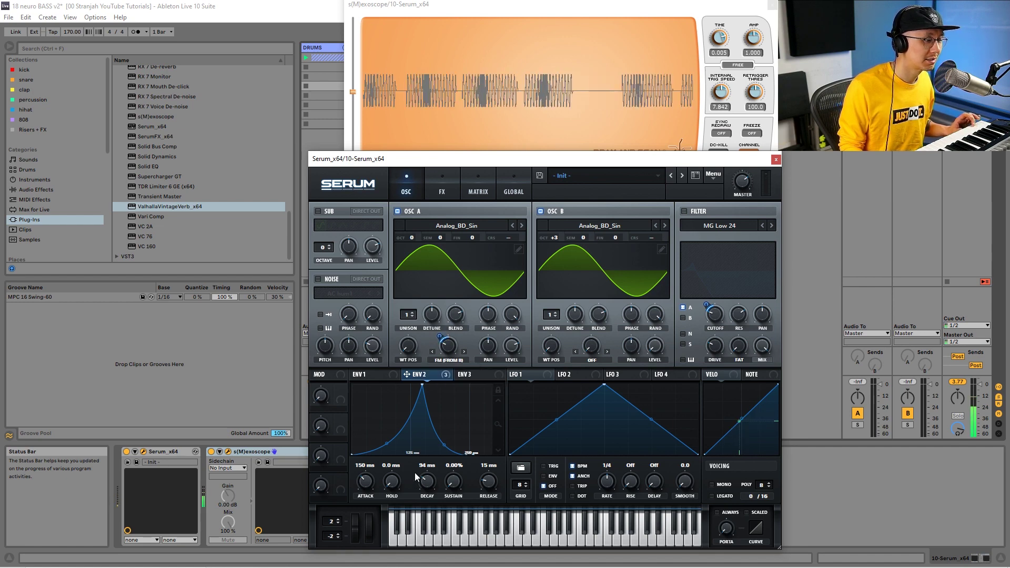
# Set ENV 2's decay to 205 ms and attack to 519 ms, and adjust its attack curve.
pyautogui.moveTo(363, 480); pyautogui.dragTo(369, 480)
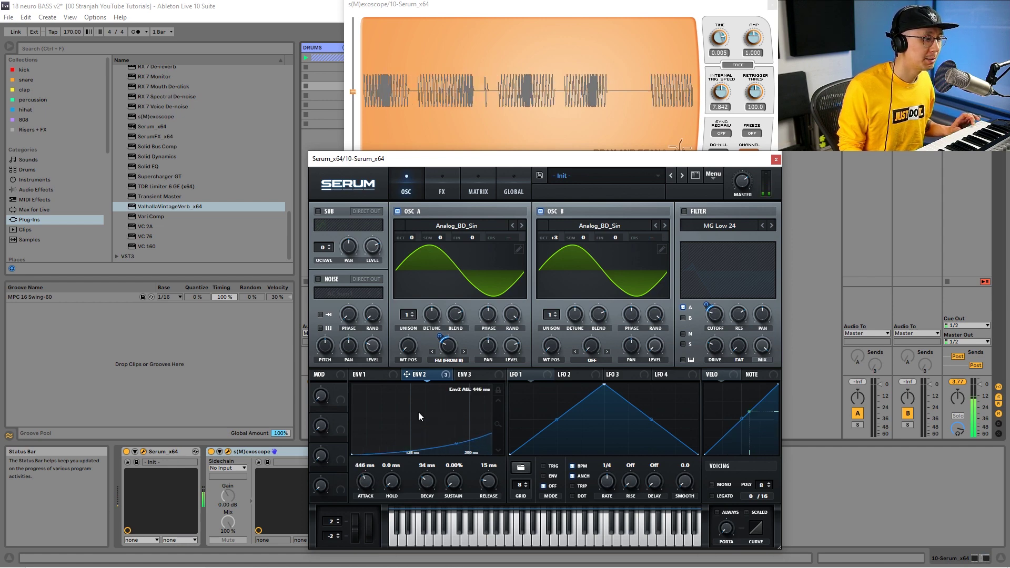
pyautogui.scroll(-5, 497, 426)
pyautogui.scroll(4, 503, 432)
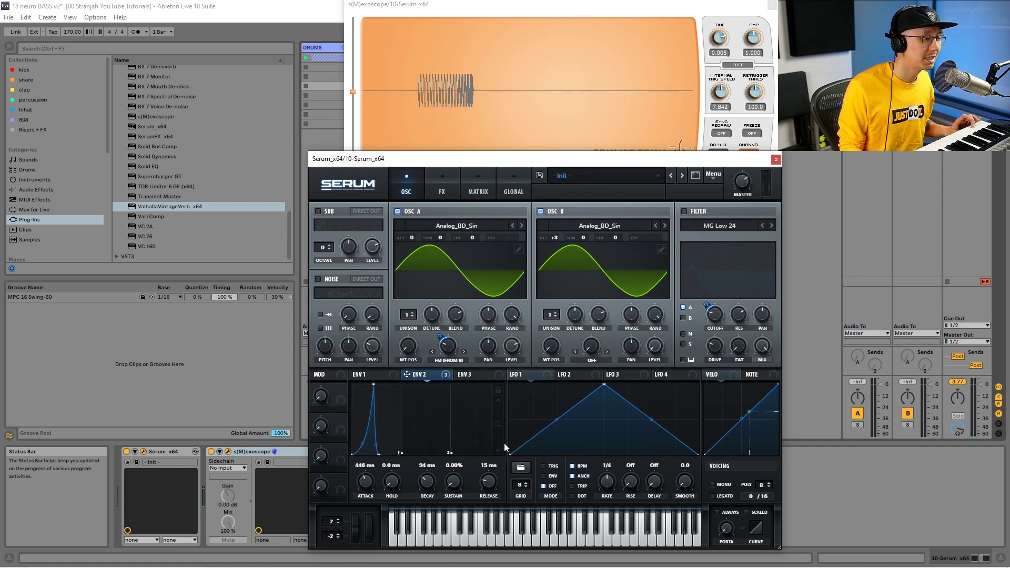
pyautogui.moveTo(361, 491); pyautogui.dragTo(364, 483)
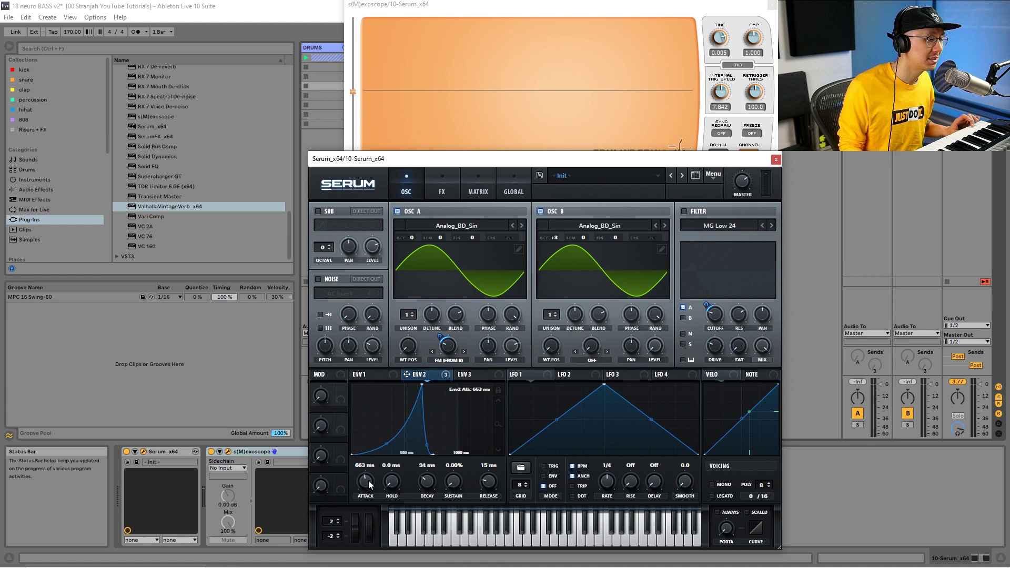
pyautogui.moveTo(427, 485); pyautogui.dragTo(428, 479)
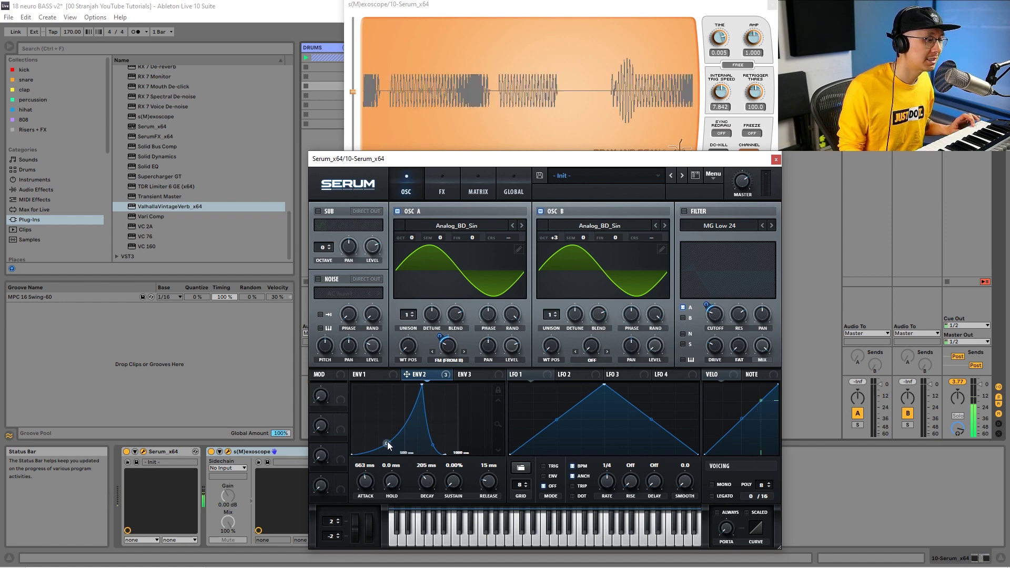
pyautogui.moveTo(387, 441); pyautogui.dragTo(390, 444)
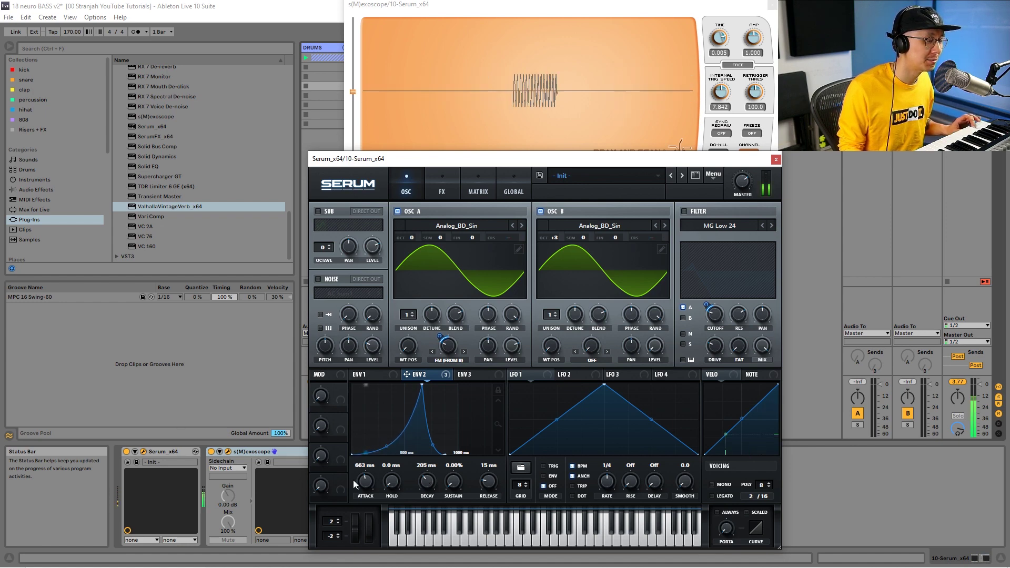
pyautogui.moveTo(365, 478); pyautogui.dragTo(365, 483)
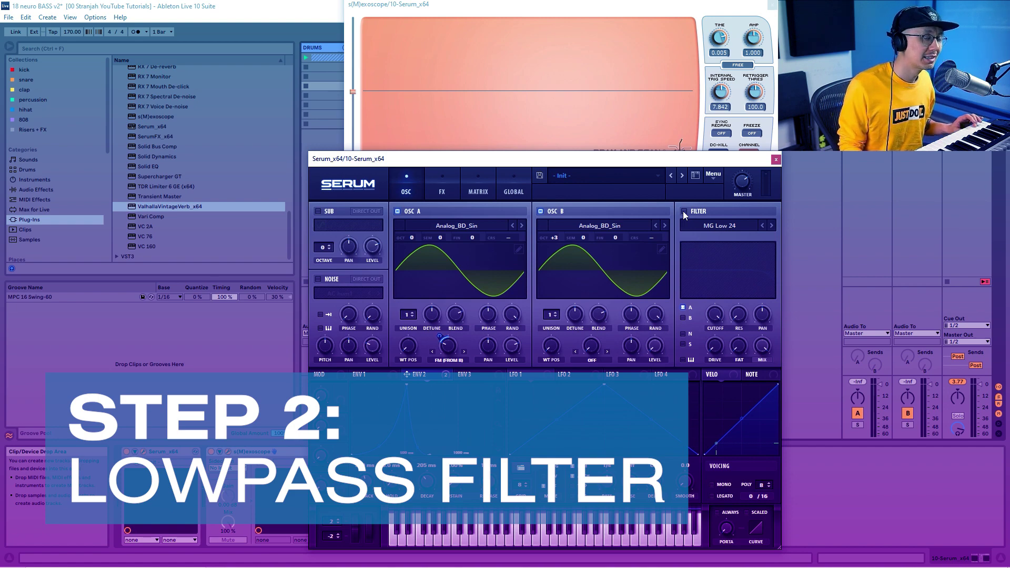
# Enable the filter for OSC A and choose the MG Low 24 type.
pyautogui.click(685, 212)
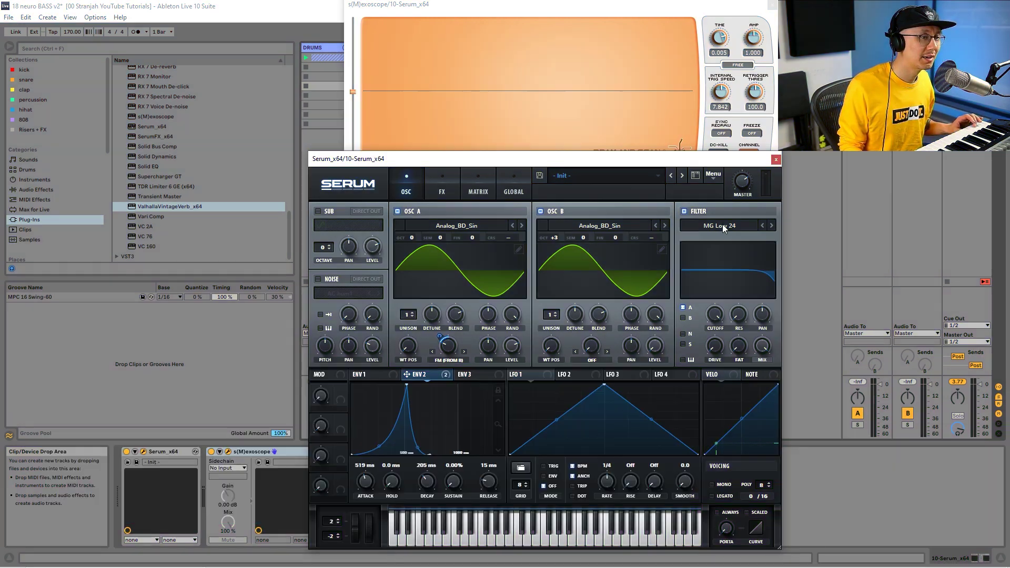
pyautogui.click(722, 225)
pyautogui.moveTo(713, 241)
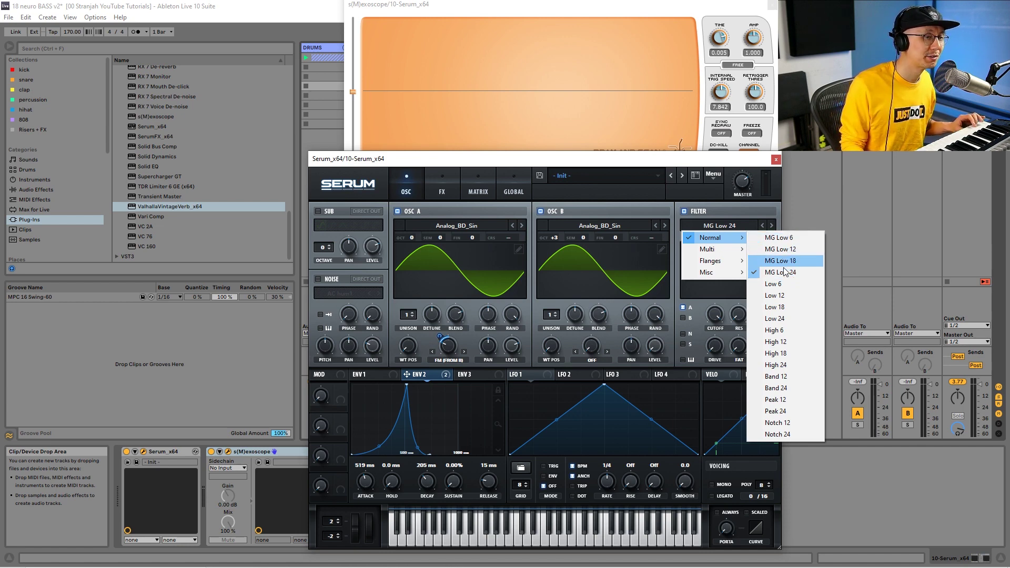
pyautogui.click(785, 270)
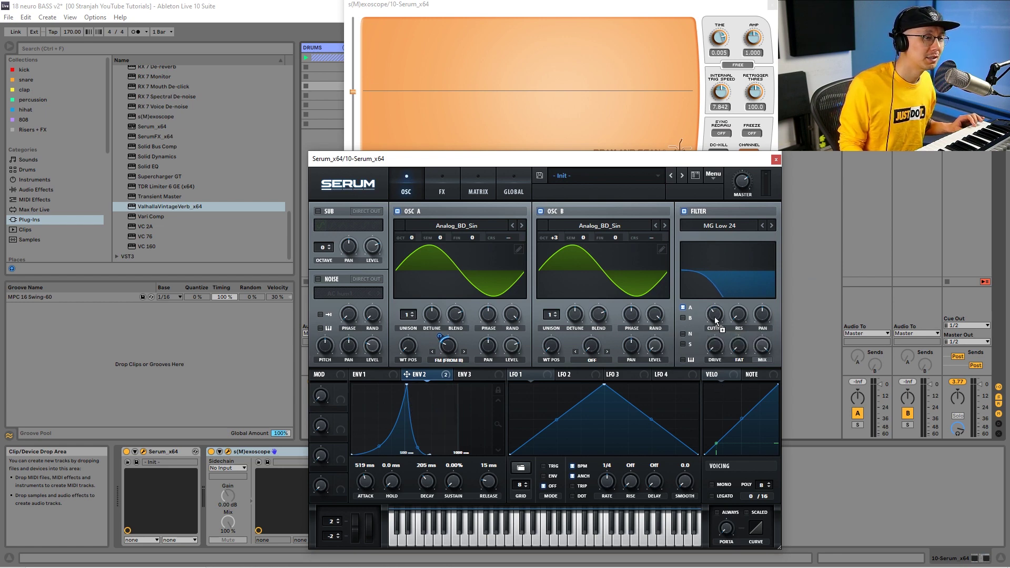
# Assign ENV 2 as the modulator of the filter cutoff and adjust the depth of that modulation.
pyautogui.moveTo(715, 318); pyautogui.dragTo(708, 307)
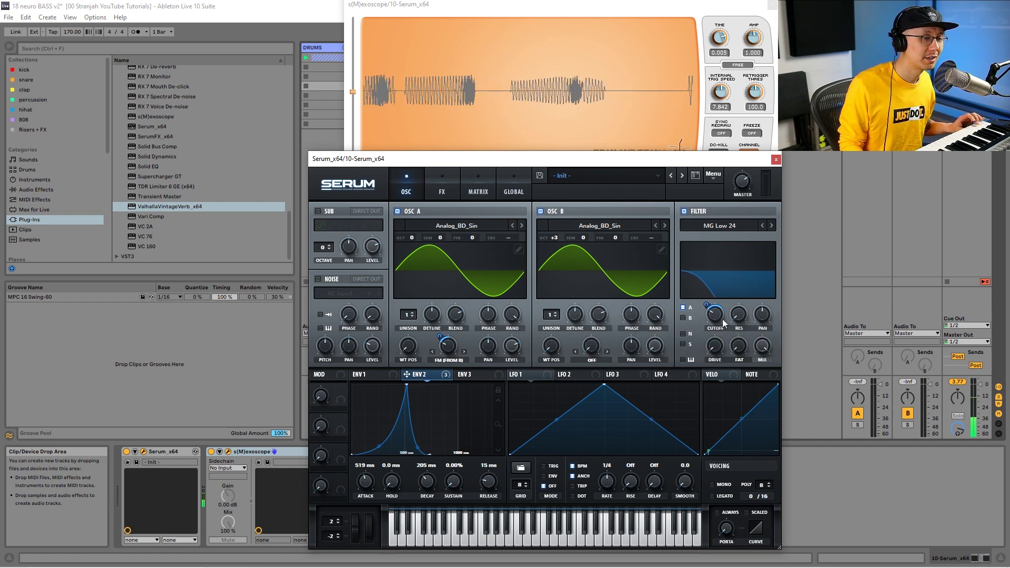
pyautogui.moveTo(719, 317)
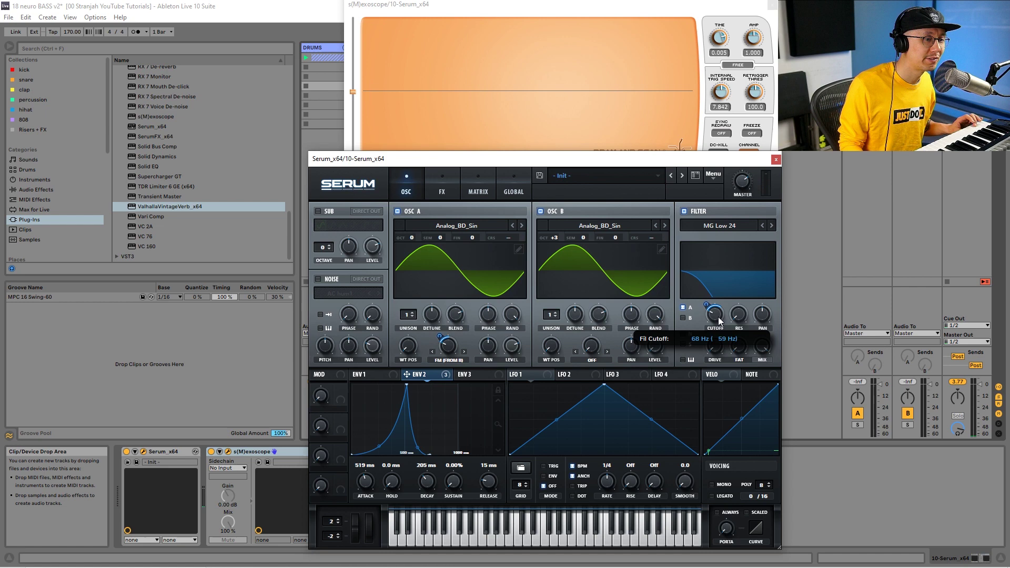
pyautogui.moveTo(705, 304); pyautogui.dragTo(705, 301)
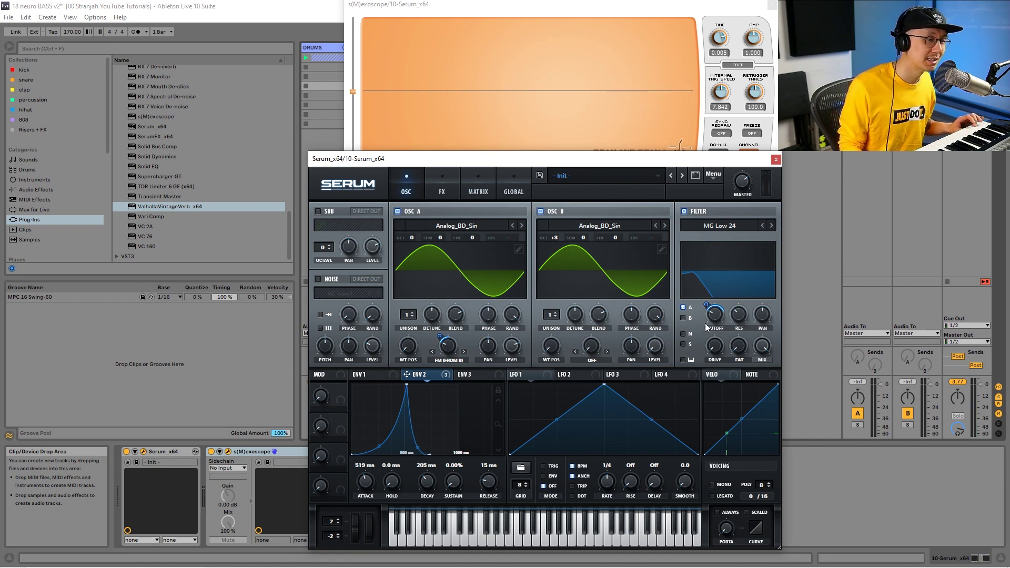
pyautogui.moveTo(741, 318)
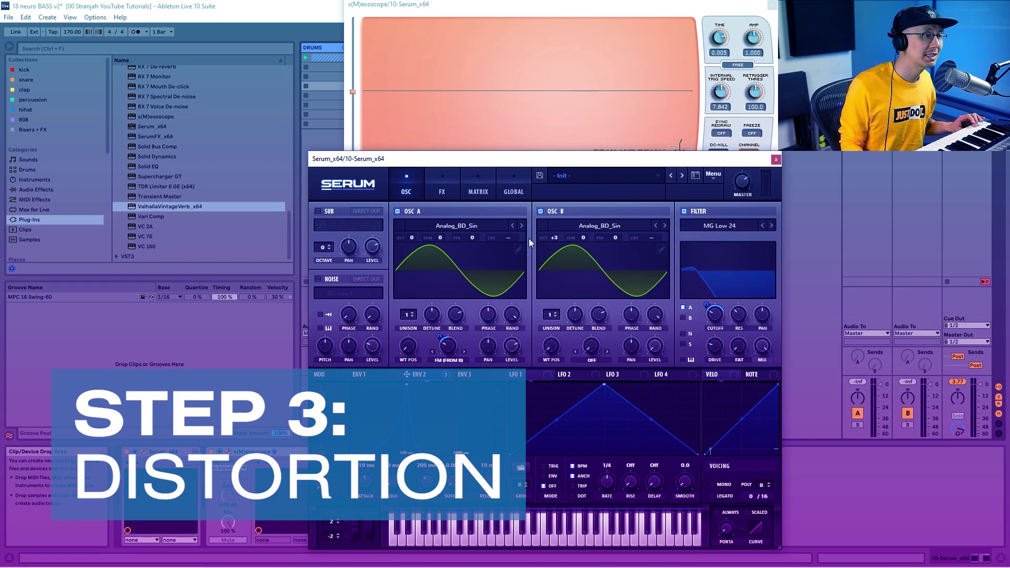
# Enable the Tube distortion effect and set its drive to 86%.
pyautogui.click(442, 192)
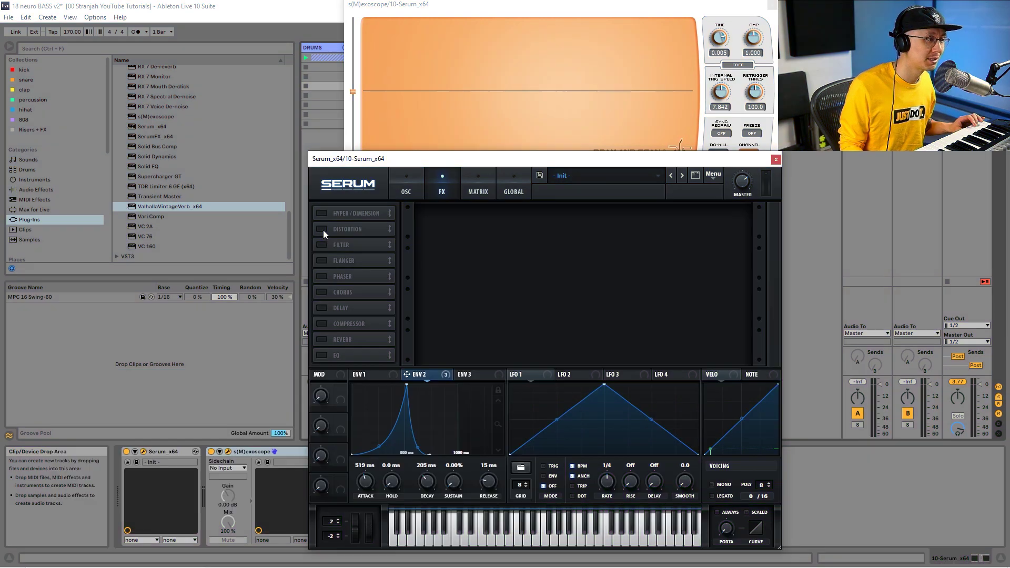
pyautogui.click(322, 229)
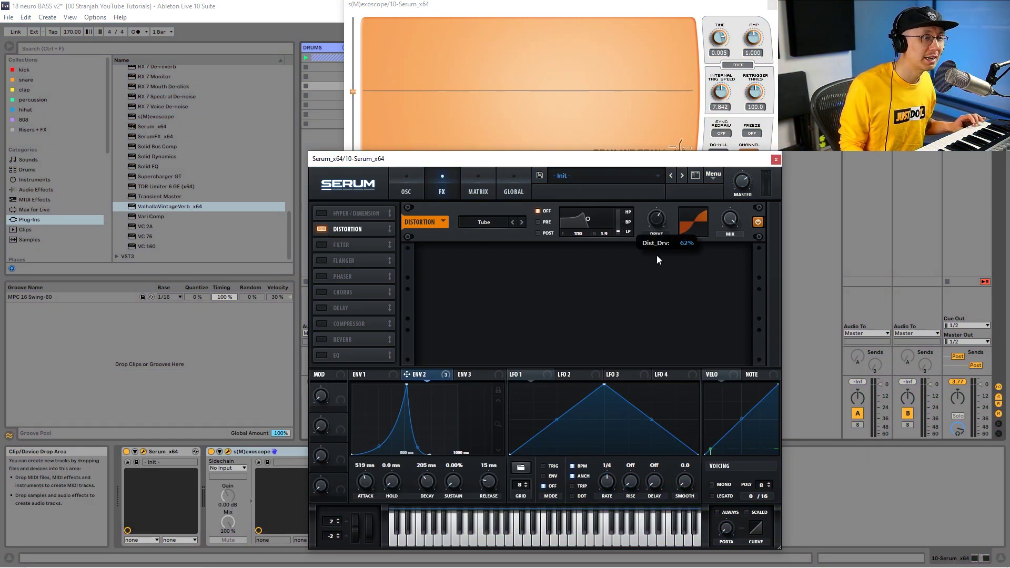
pyautogui.moveTo(660, 237)
pyautogui.moveTo(659, 247); pyautogui.dragTo(655, 200)
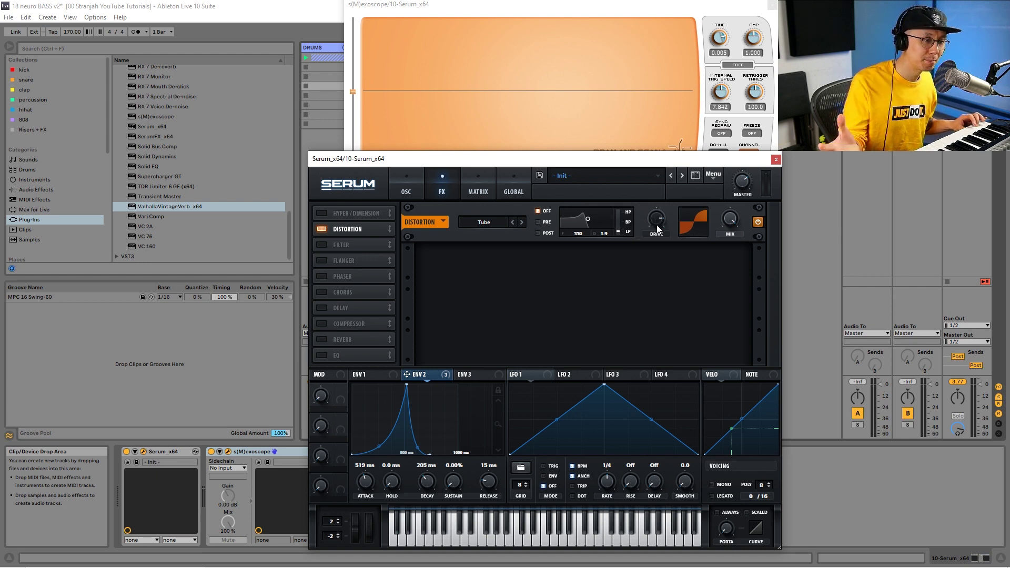
pyautogui.moveTo(660, 227)
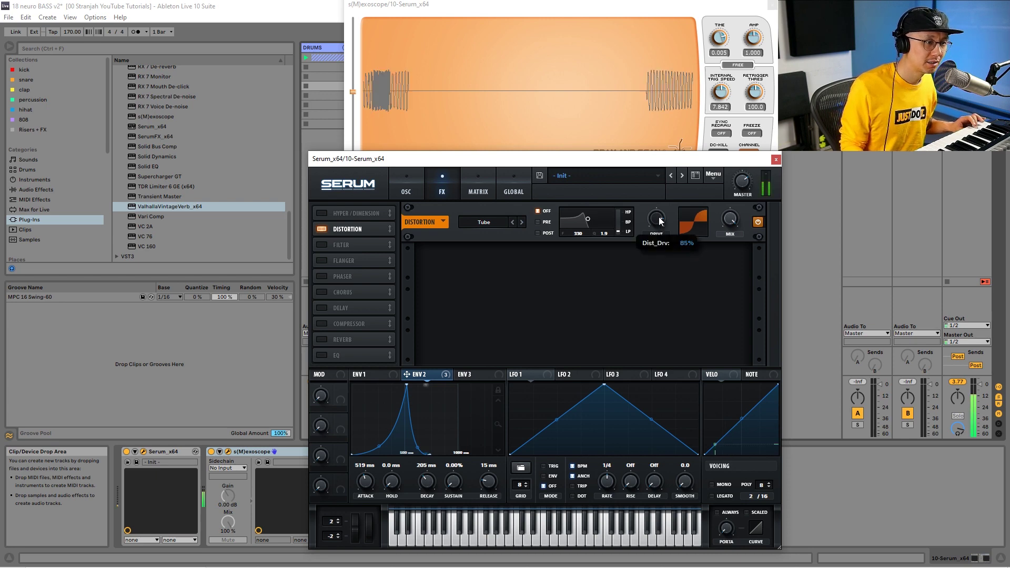
pyautogui.moveTo(661, 223); pyautogui.dragTo(661, 221)
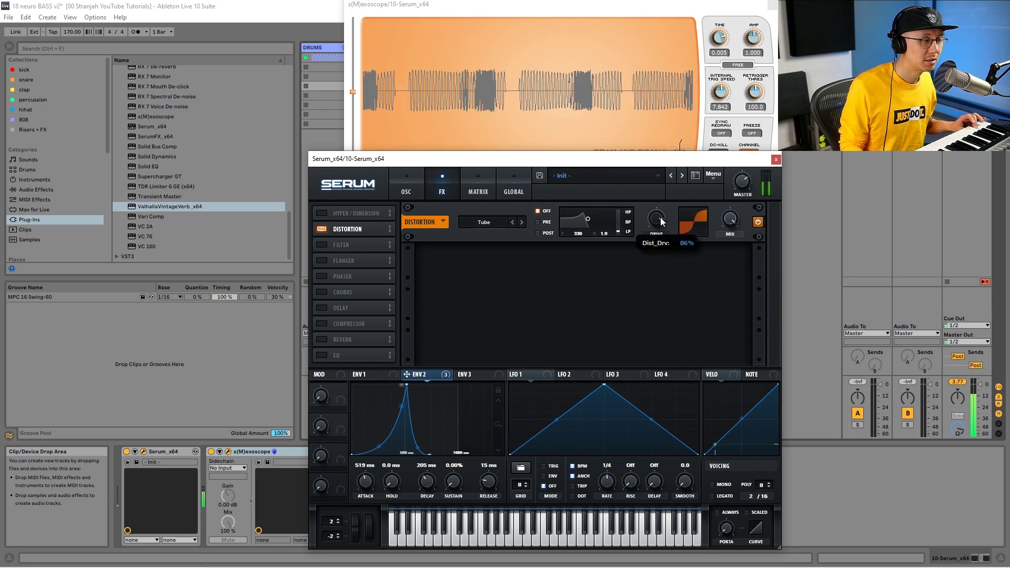
# Audition the HardClip, Asym and Tape Sat. distortion types, and return to Tube.
pyautogui.click(491, 220)
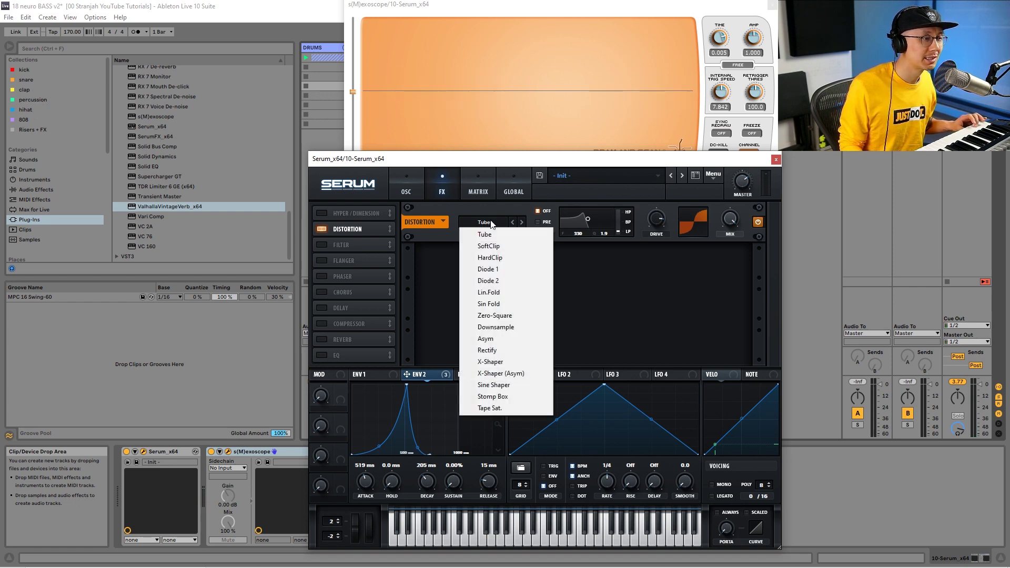
pyautogui.click(492, 258)
pyautogui.click(491, 222)
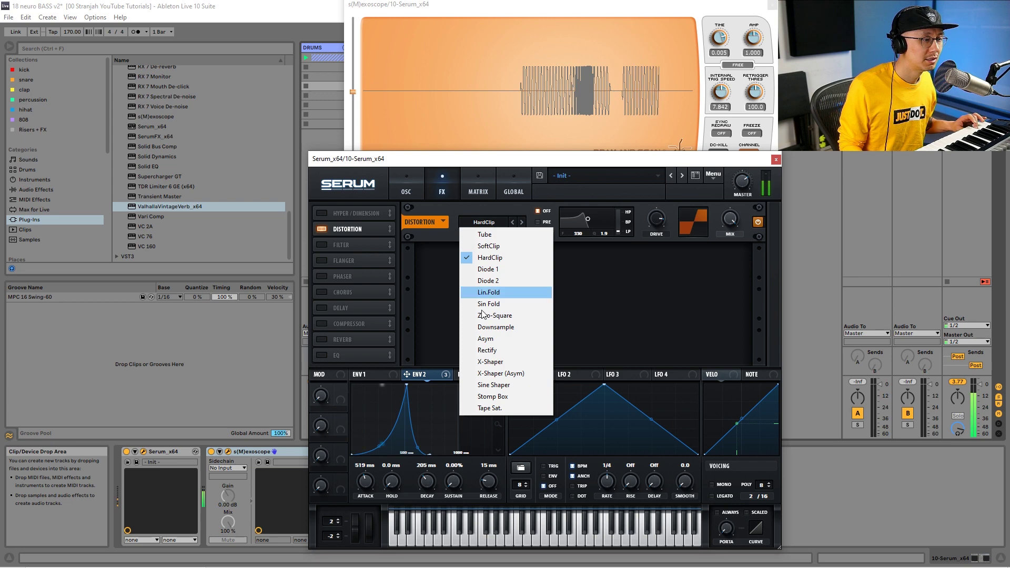
pyautogui.click(485, 338)
pyautogui.click(484, 222)
pyautogui.click(486, 397)
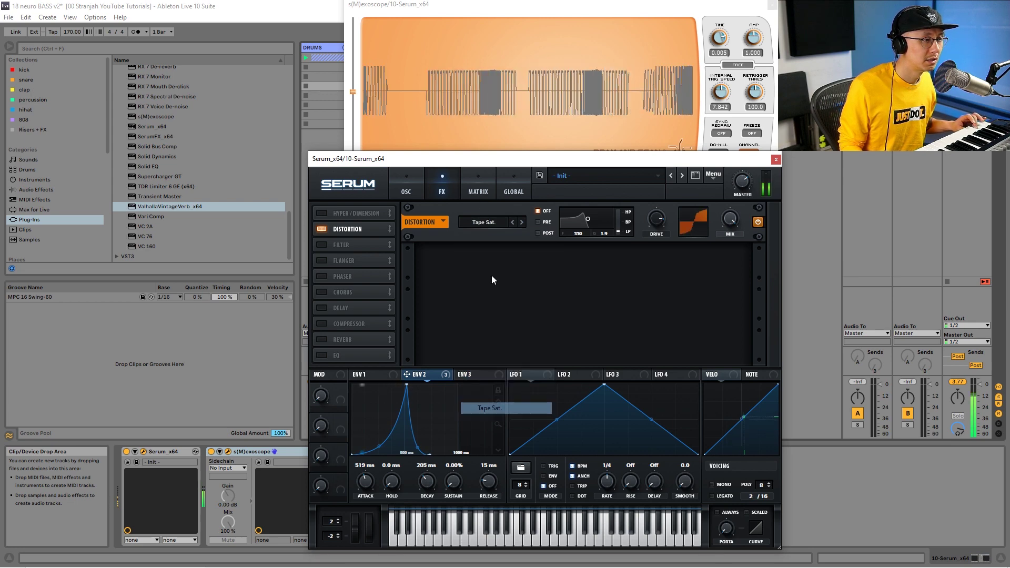
pyautogui.click(484, 221)
pyautogui.click(488, 234)
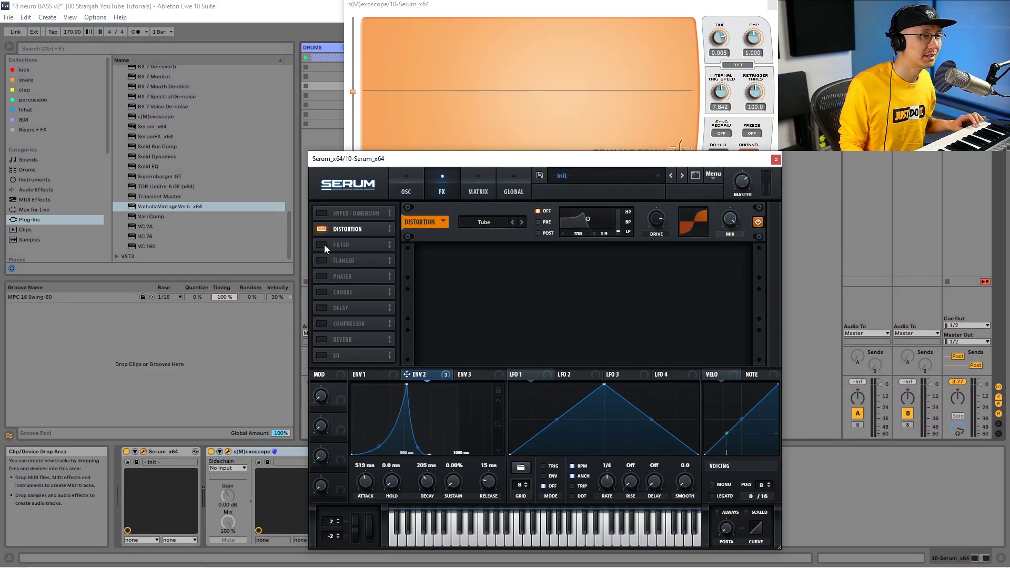
# Add an MG Low 24 filter effect after the distortion and adjust its cutoff and ENV 2 modulation depth.
pyautogui.click(324, 245)
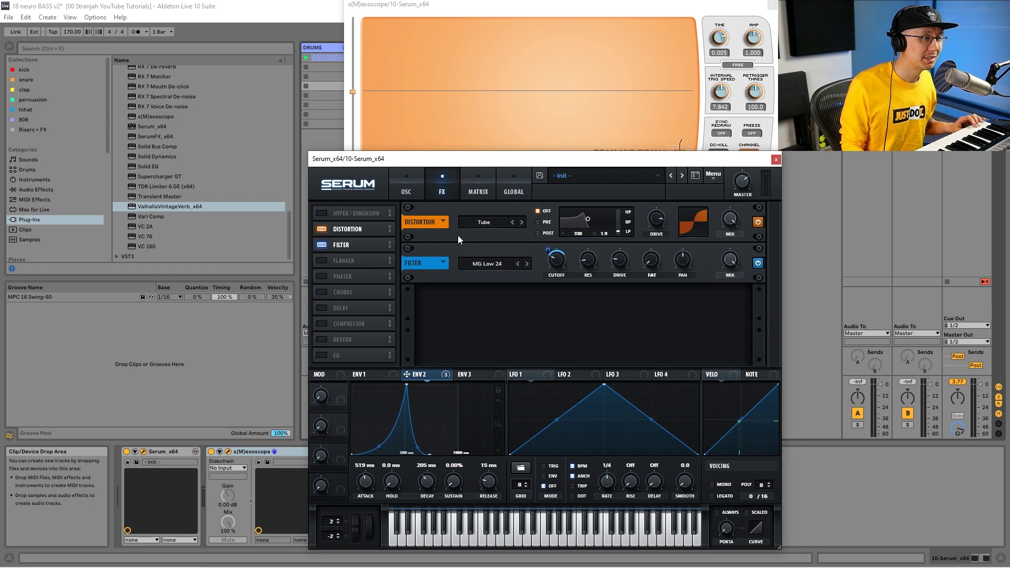
pyautogui.rightClick(556, 261)
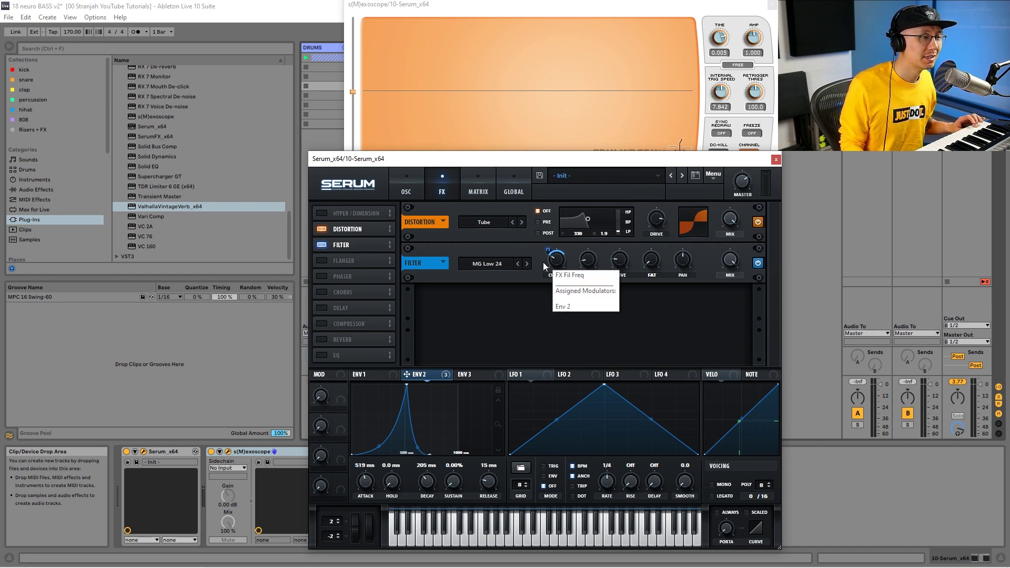
pyautogui.click(543, 262)
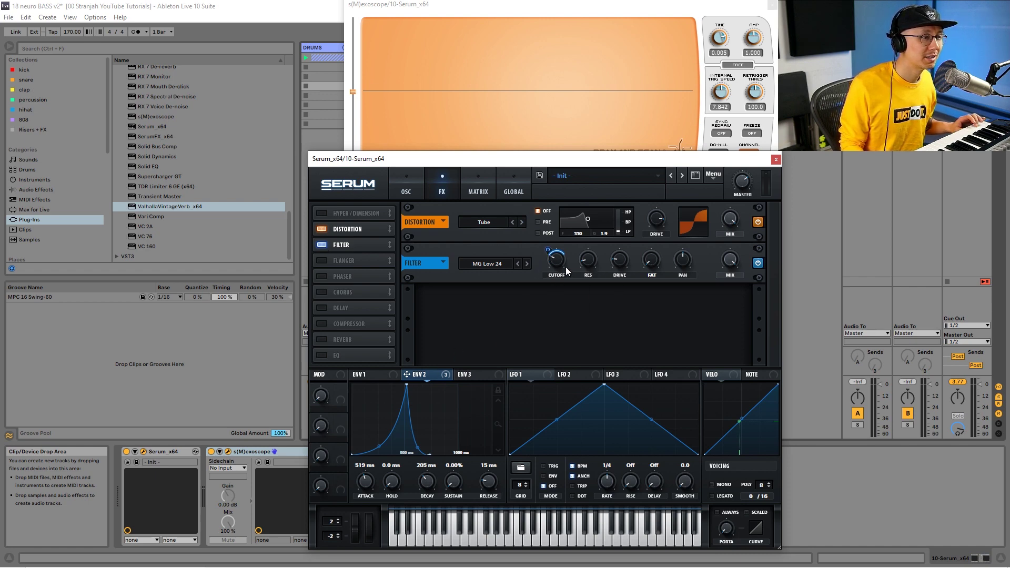
pyautogui.moveTo(548, 250); pyautogui.dragTo(548, 241)
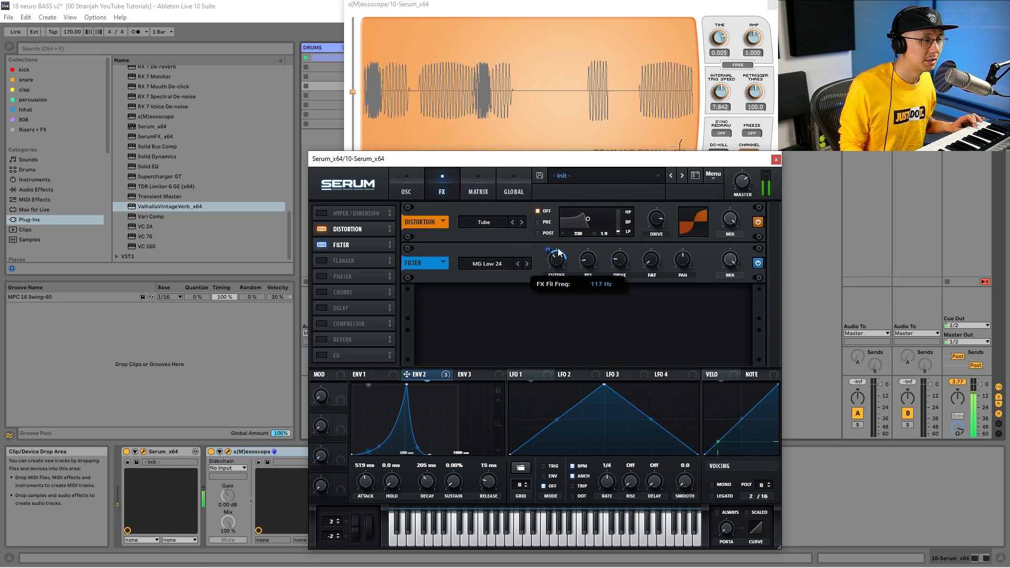
pyautogui.moveTo(559, 253); pyautogui.dragTo(550, 237)
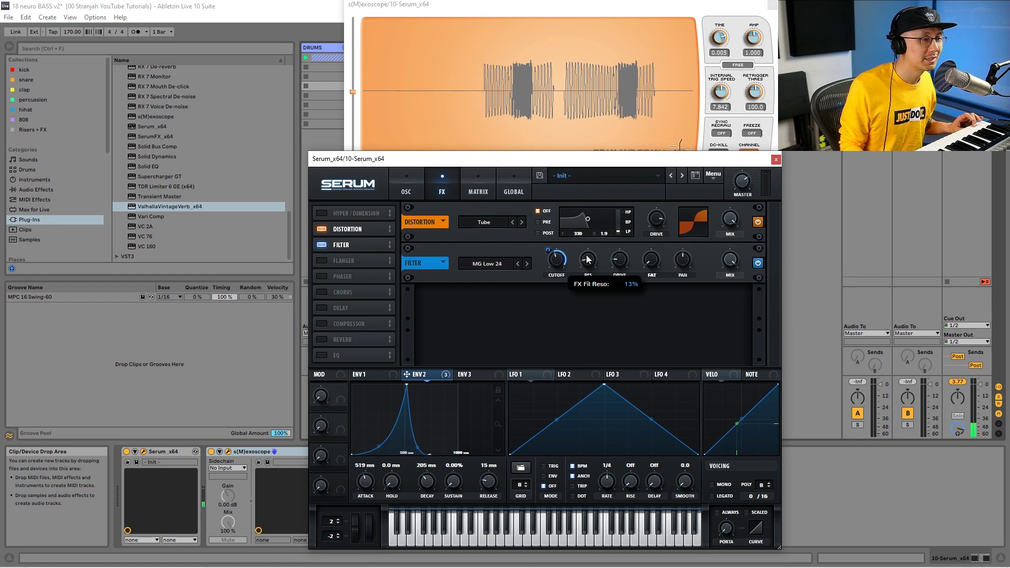
pyautogui.scroll(-4, 587, 260)
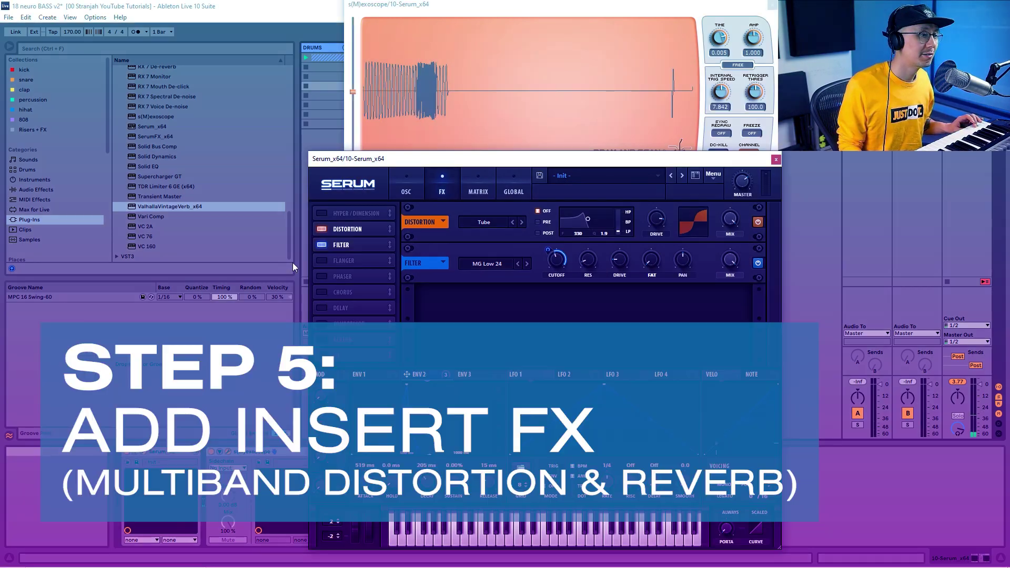
# Close the synth window and add the Devastor2 distortion plug-in after s(M)exoscope on the Serum track.
pyautogui.click(777, 160)
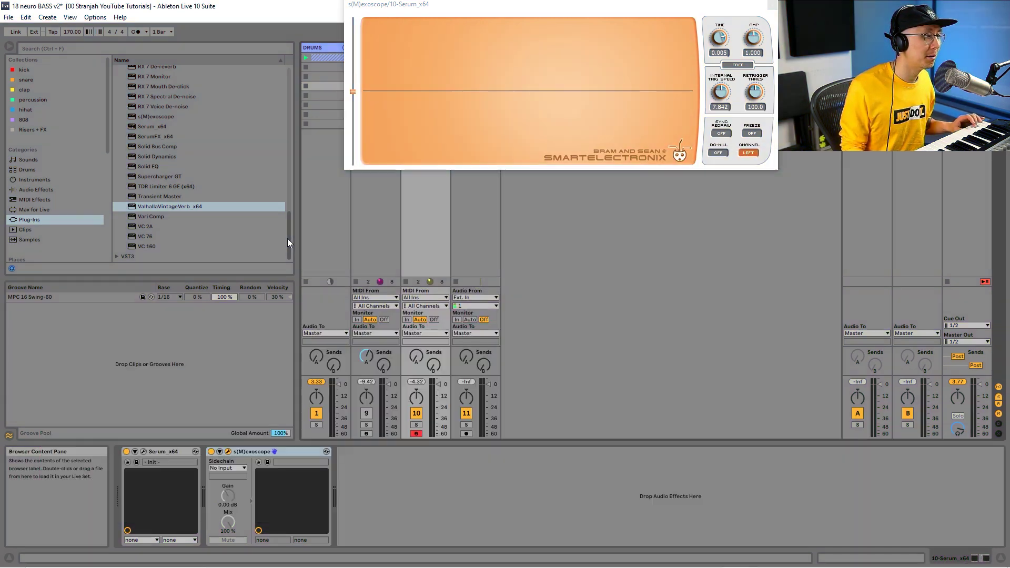
pyautogui.moveTo(288, 239); pyautogui.dragTo(260, 69)
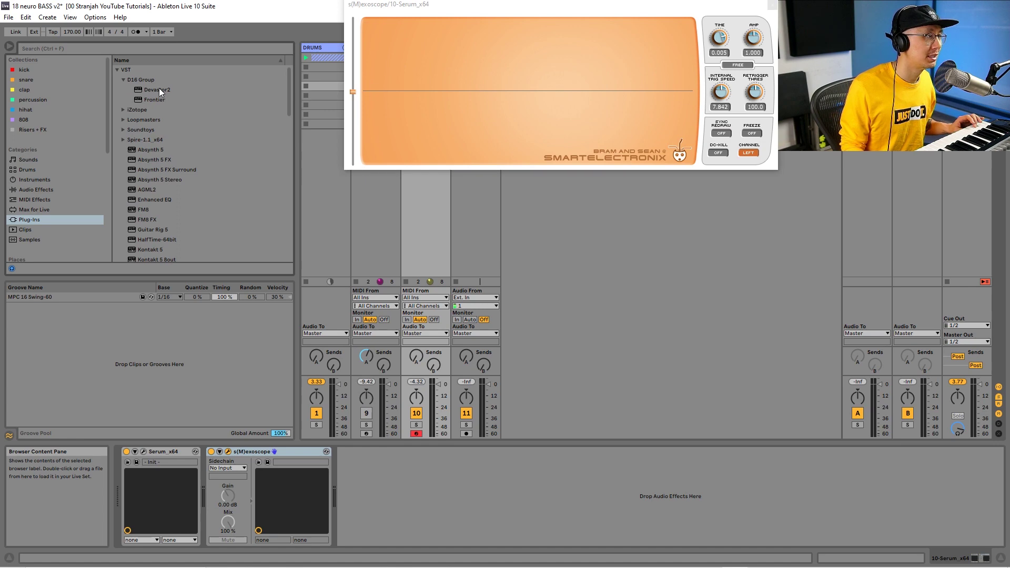
pyautogui.moveTo(156, 90); pyautogui.dragTo(476, 481)
# Audition several Acidity presets in Devastor2, load Breathing Transients and close the preset browser.
pyautogui.click(498, 221)
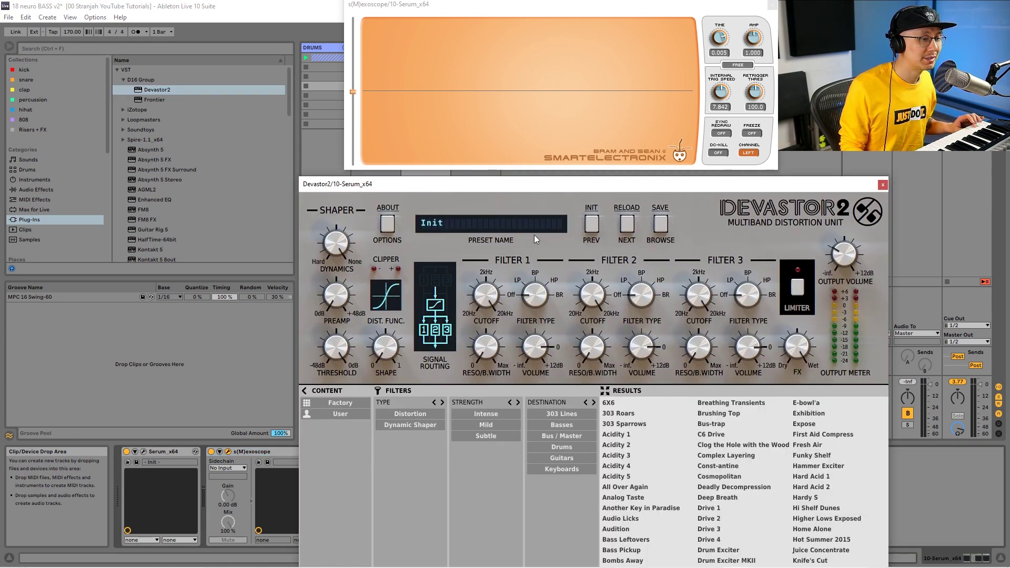
pyautogui.click(627, 433)
pyautogui.click(624, 455)
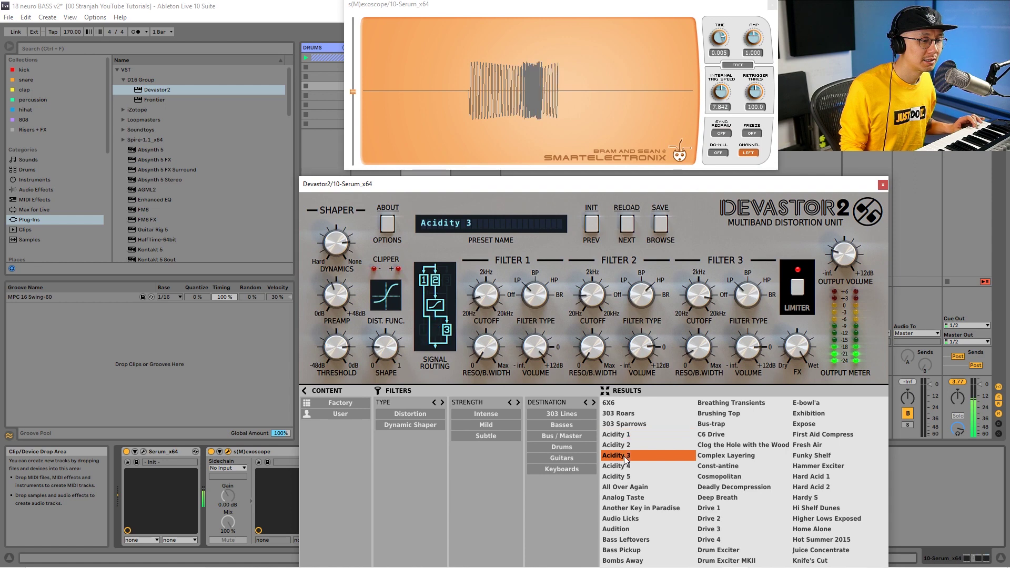
pyautogui.click(625, 476)
pyautogui.click(732, 403)
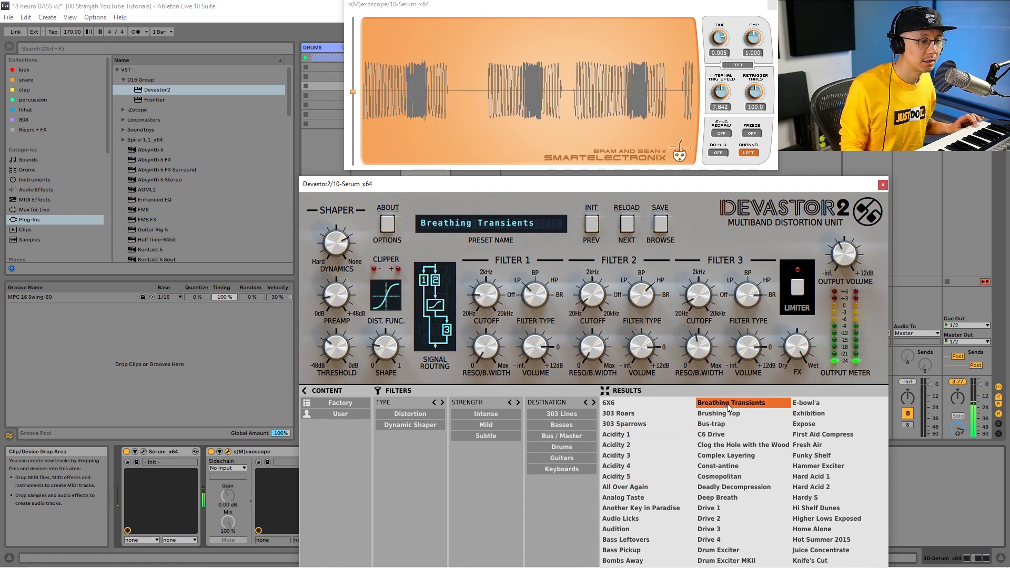
pyautogui.click(619, 445)
pyautogui.click(732, 403)
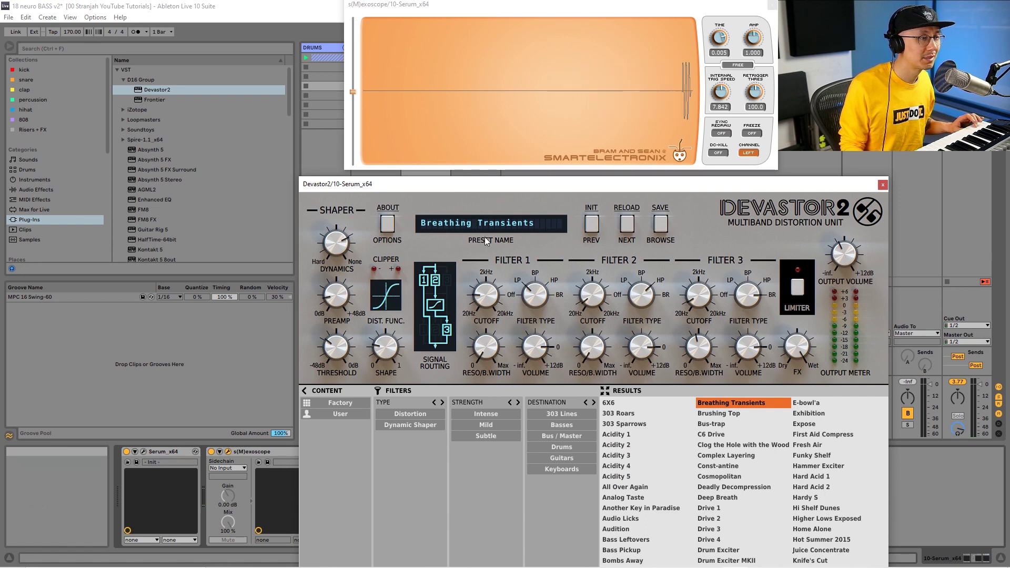
pyautogui.click(488, 223)
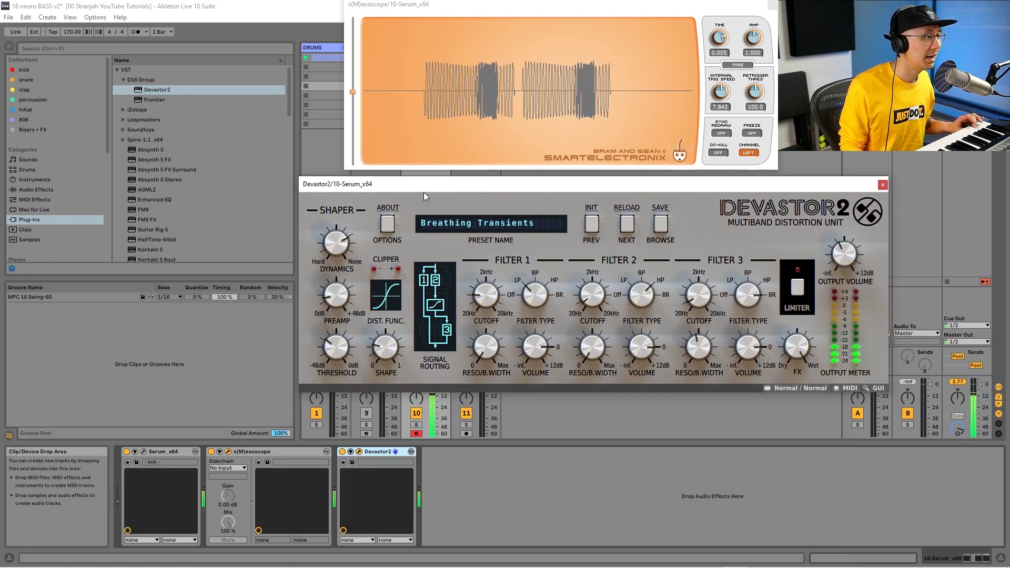
# Add the ValhallaVintageVerb plug-in after Devastor2 on the Serum track.
pyautogui.scroll(-10, 211, 211)
pyautogui.click(211, 208)
pyautogui.moveTo(187, 206); pyautogui.dragTo(515, 491)
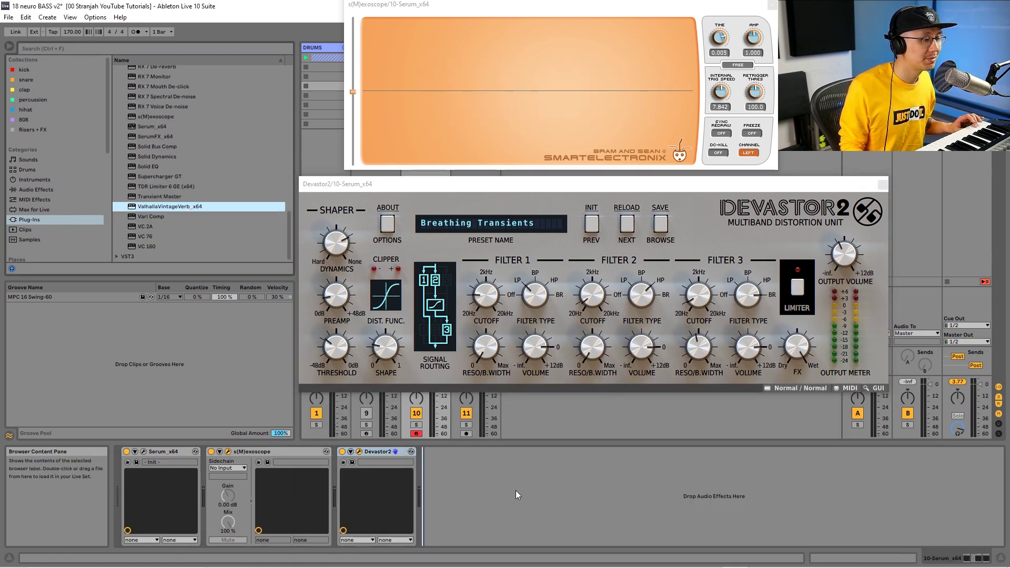
pyautogui.moveTo(471, 220); pyautogui.dragTo(470, 191)
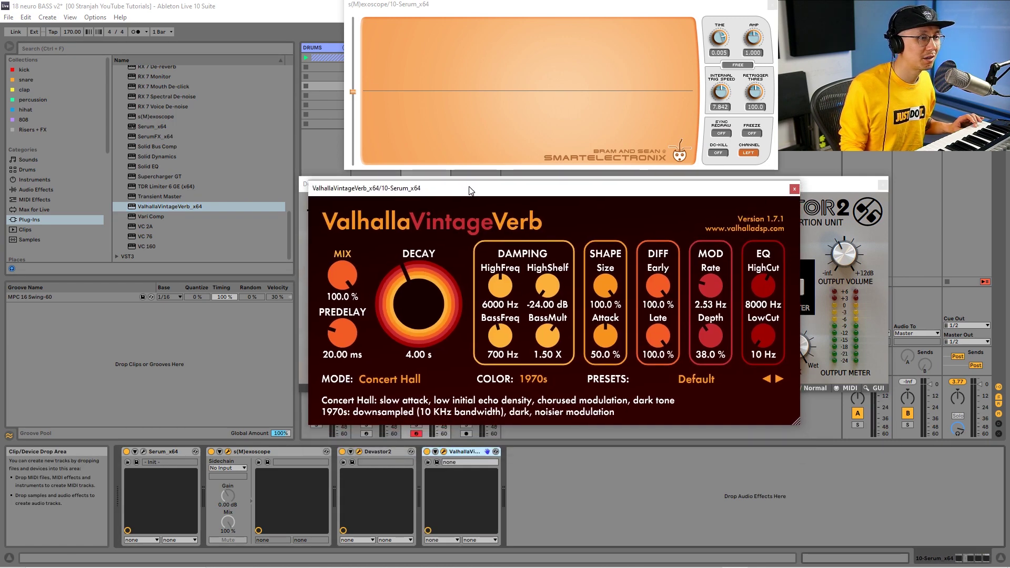
# Set the reverb's mix to 4%, decay to 2.06 s and low cut to 220 Hz, and adjust its high cut.
pyautogui.moveTo(342, 276); pyautogui.dragTo(342, 395)
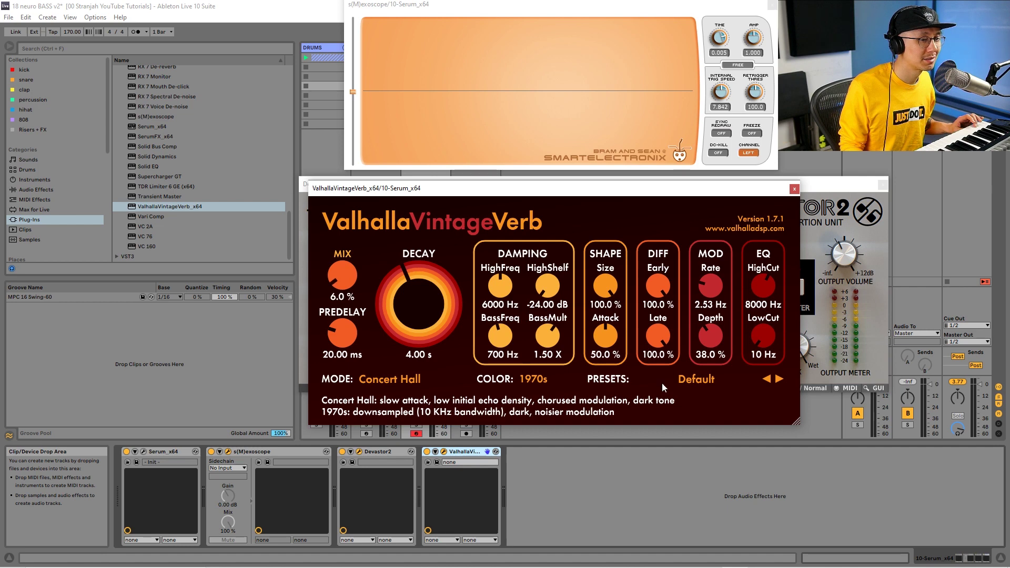
pyautogui.moveTo(774, 335); pyautogui.dragTo(768, 338)
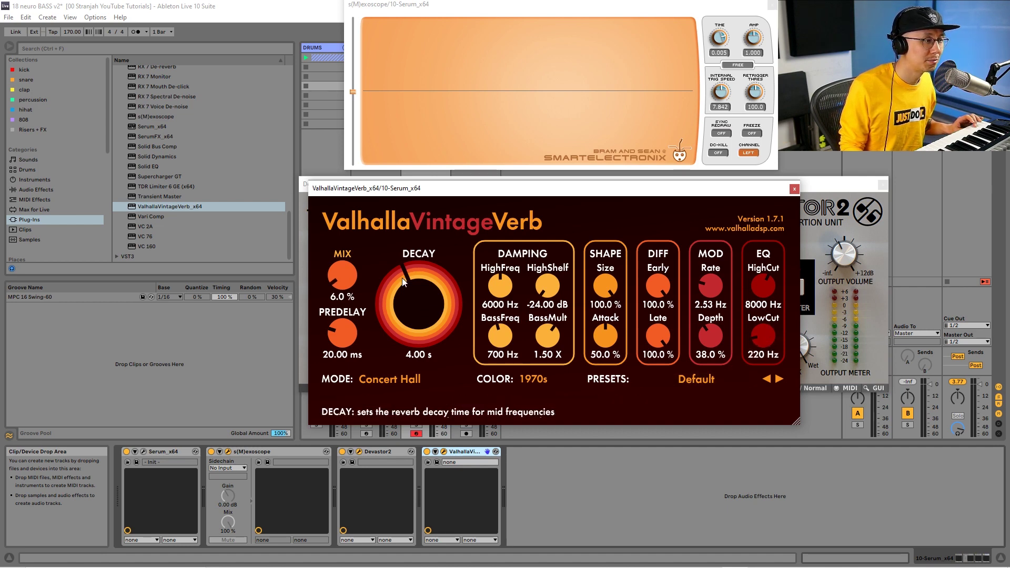
pyautogui.moveTo(402, 278); pyautogui.dragTo(343, 279)
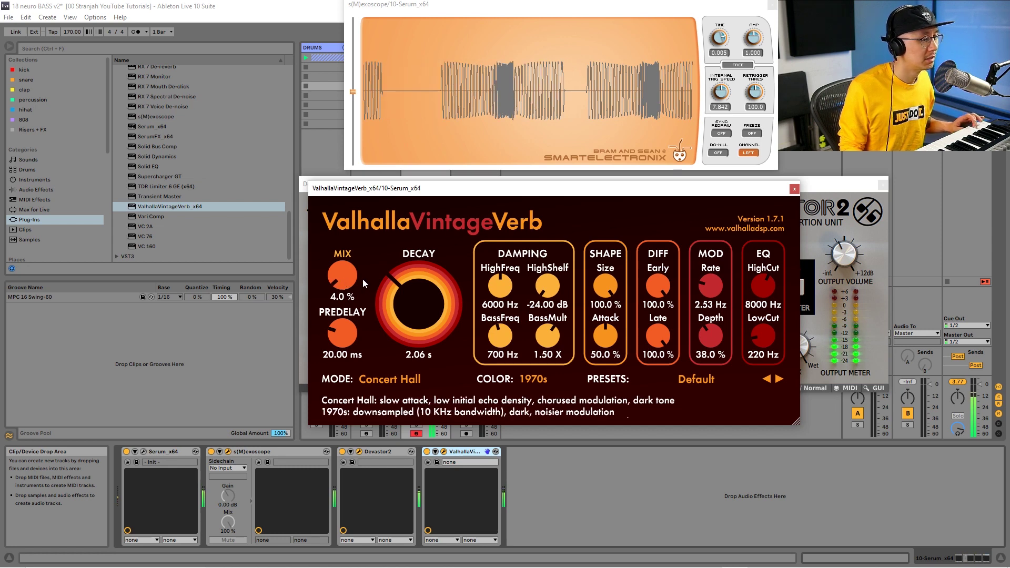
pyautogui.moveTo(767, 280); pyautogui.dragTo(769, 315)
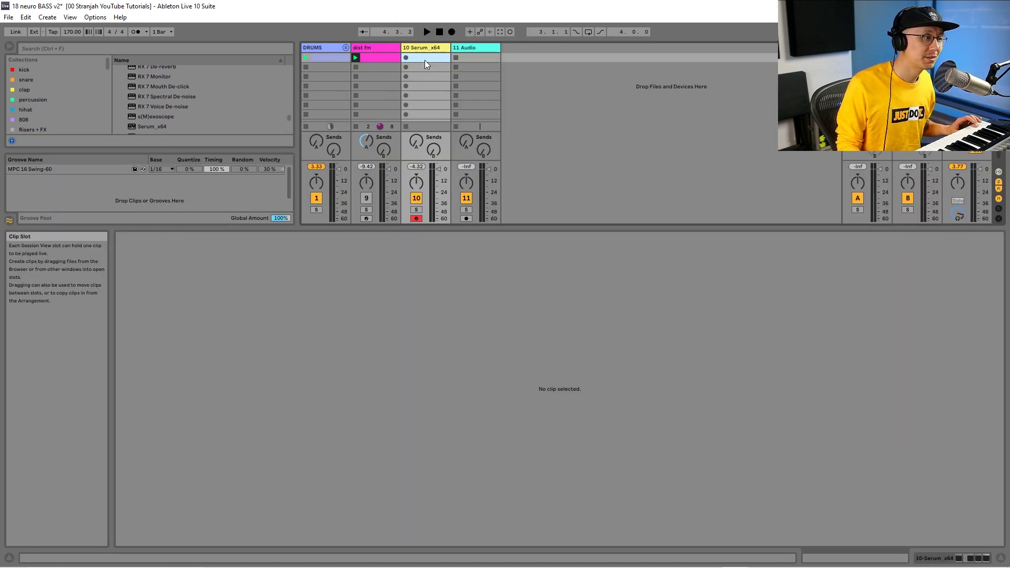
# Create a MIDI clip in the Serum track's first slot, set its loop length to 2 bars and its fixed grid to 1 bar.
pyautogui.doubleClick(425, 59)
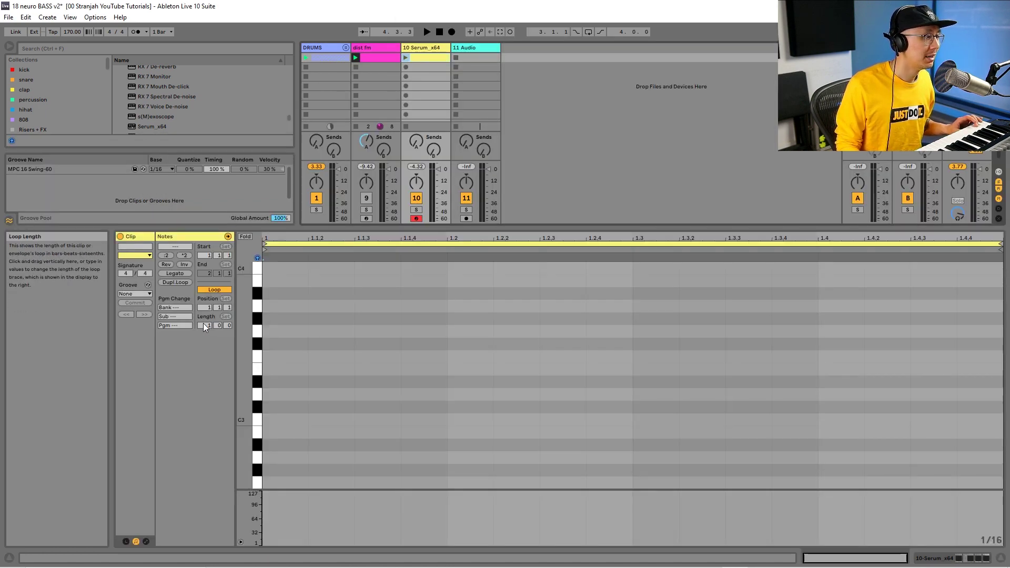
pyautogui.moveTo(206, 326); pyautogui.dragTo(207, 323)
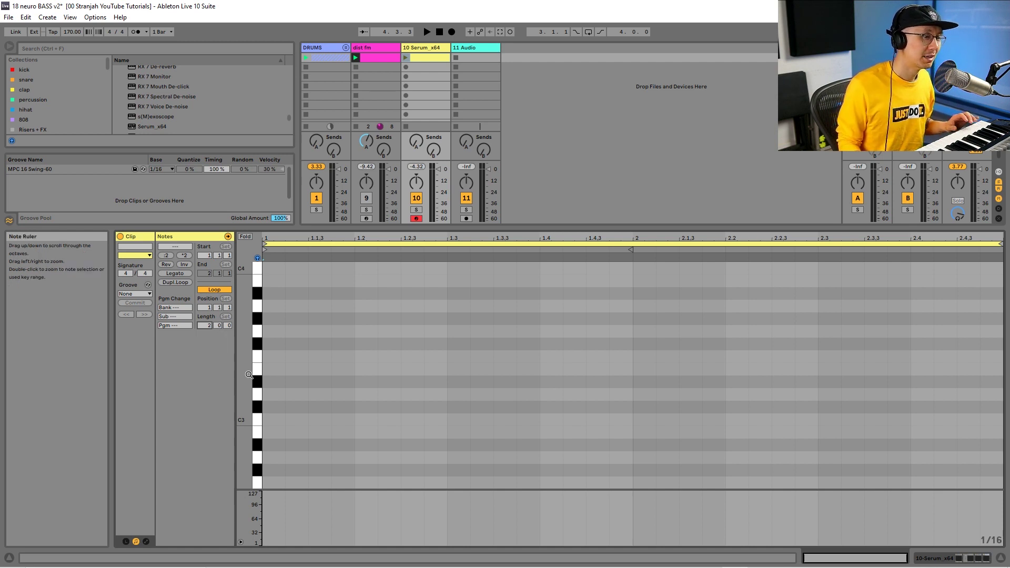
pyautogui.rightClick(304, 342)
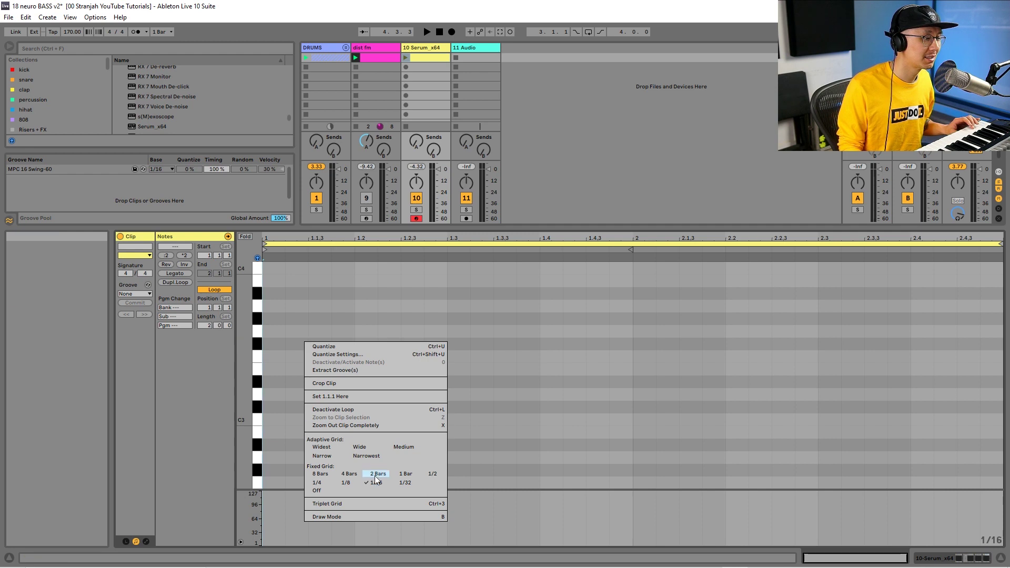
pyautogui.click(405, 474)
# Add a one-bar F0 note in bar 1 and a one-bar E0 note in bar 2, and audition the clip with the drums.
pyautogui.scroll(-5, 339, 375)
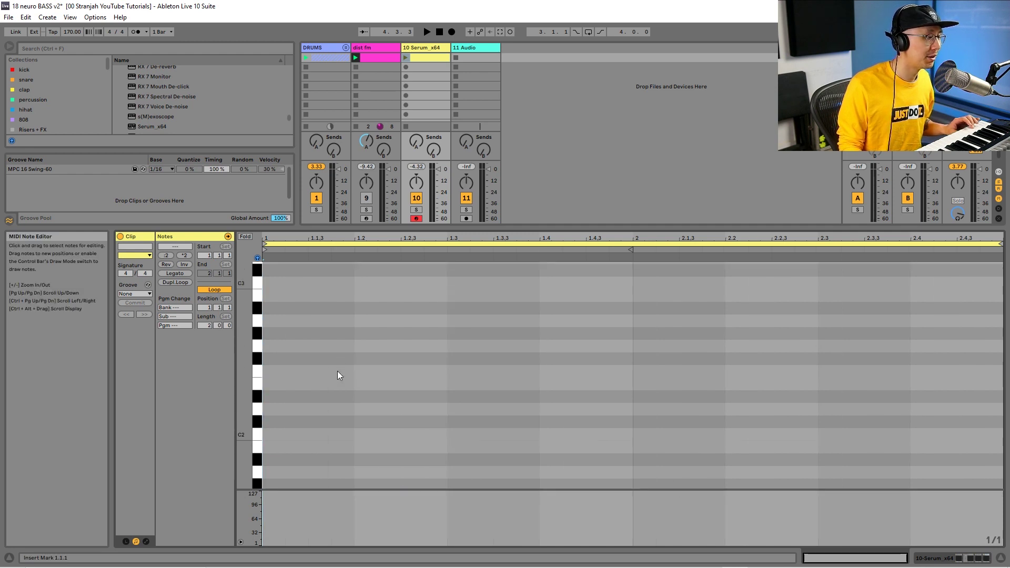
pyautogui.scroll(-7, 339, 375)
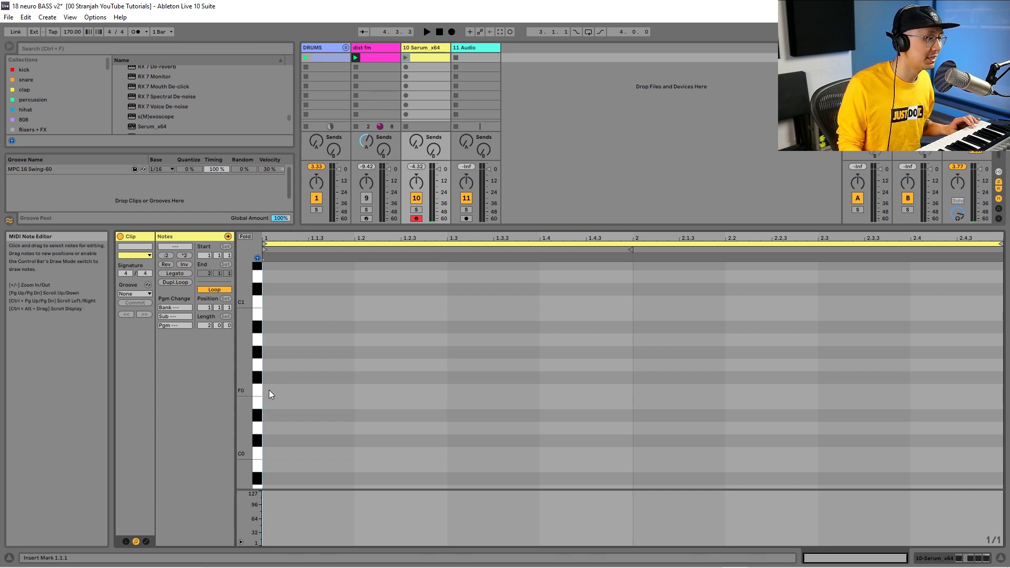
pyautogui.doubleClick(281, 392)
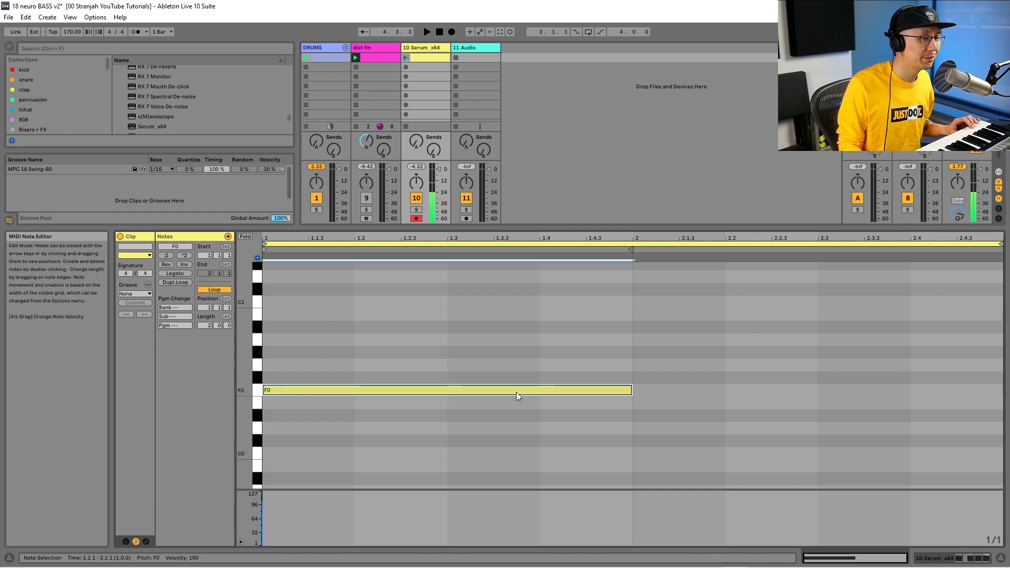
pyautogui.doubleClick(642, 404)
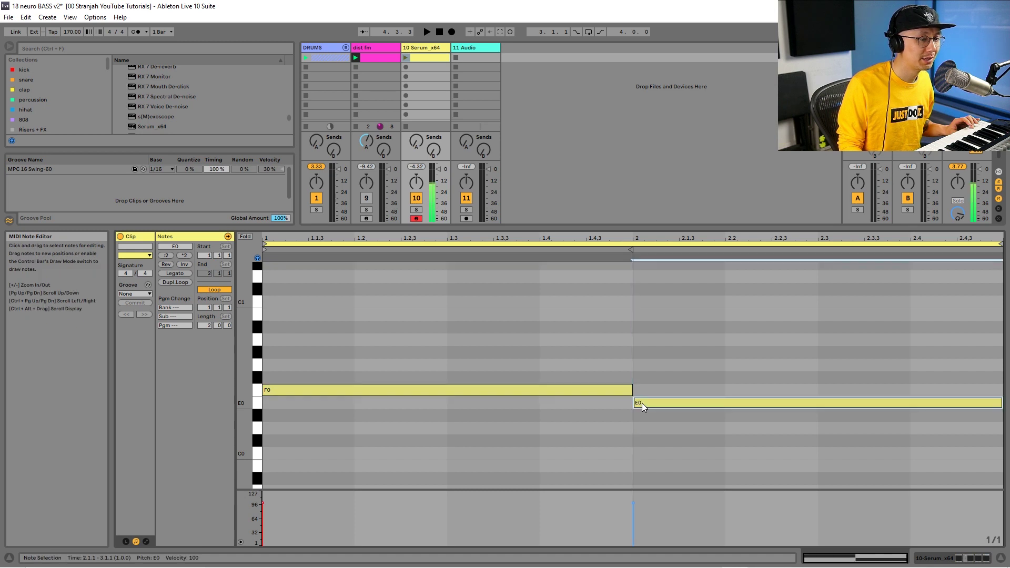
pyautogui.click(406, 58)
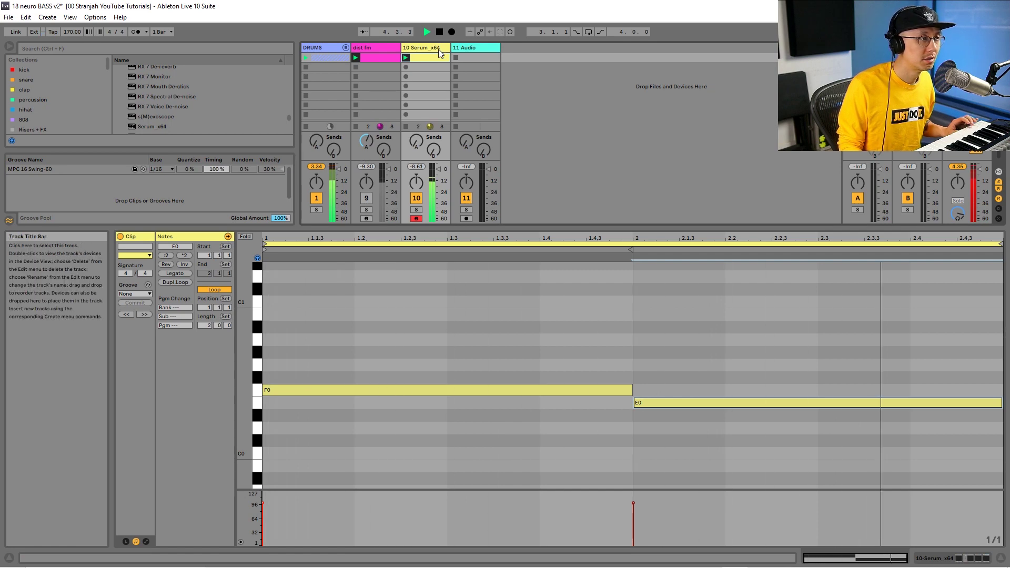
pyautogui.press('space')
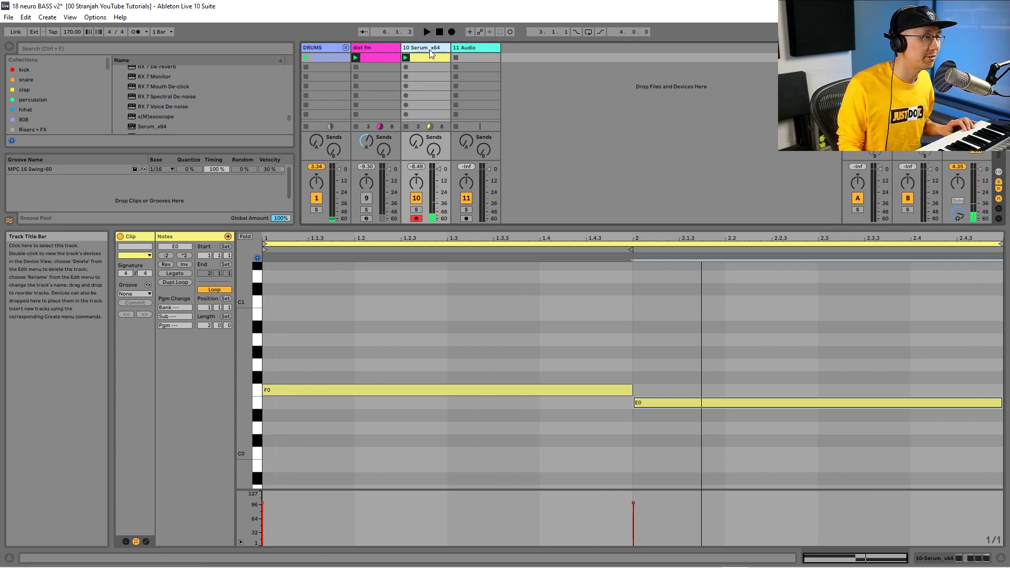
# Reopen Serum from the track's device chain and fine-tune Envelope 2's modulation of the filter cutoff to 24 while auditioning the clip.
pyautogui.doubleClick(429, 50)
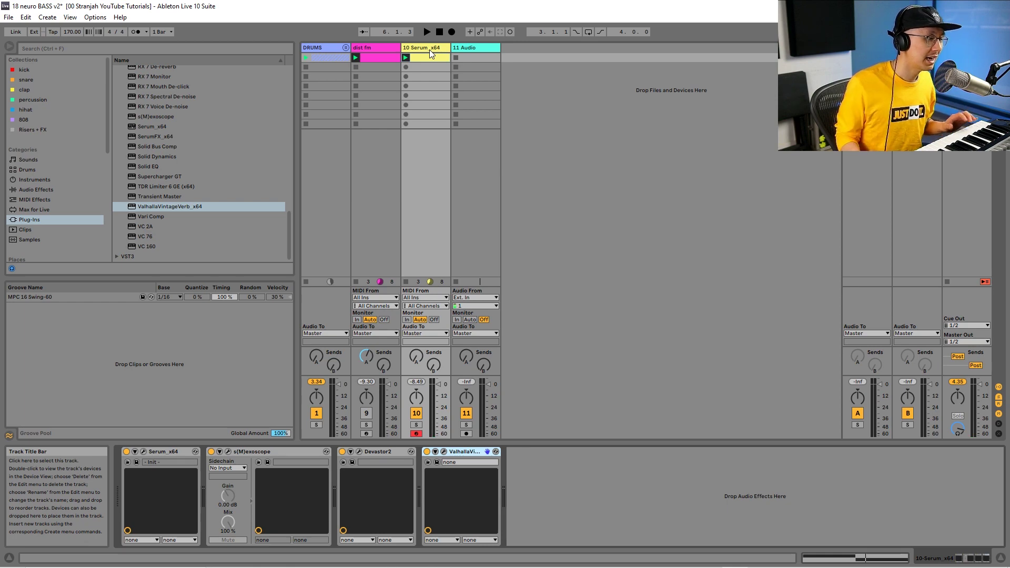
pyautogui.click(143, 452)
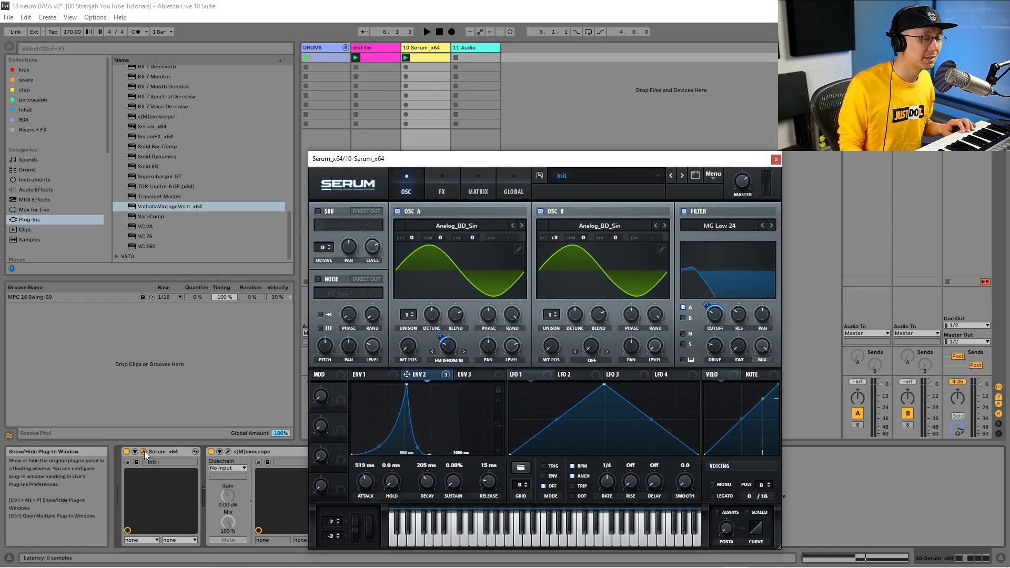
pyautogui.press('space')
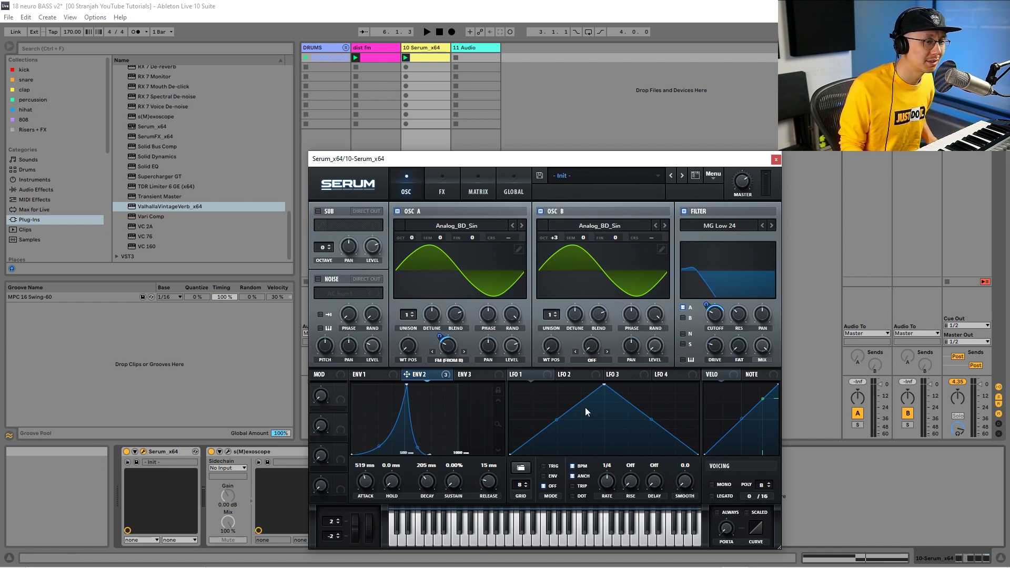
pyautogui.moveTo(707, 311)
pyautogui.moveTo(707, 310); pyautogui.dragTo(705, 316)
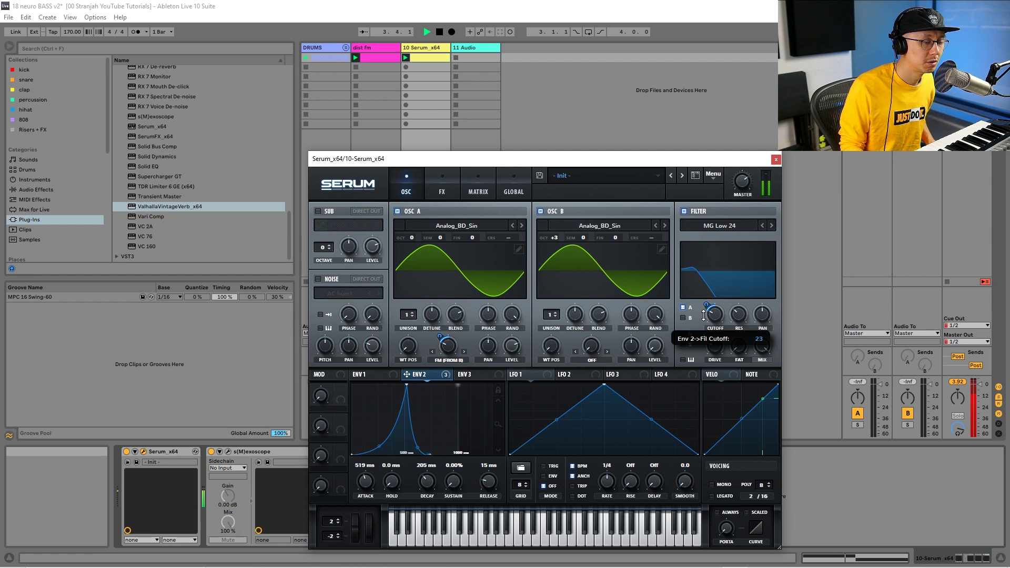
pyautogui.moveTo(739, 315)
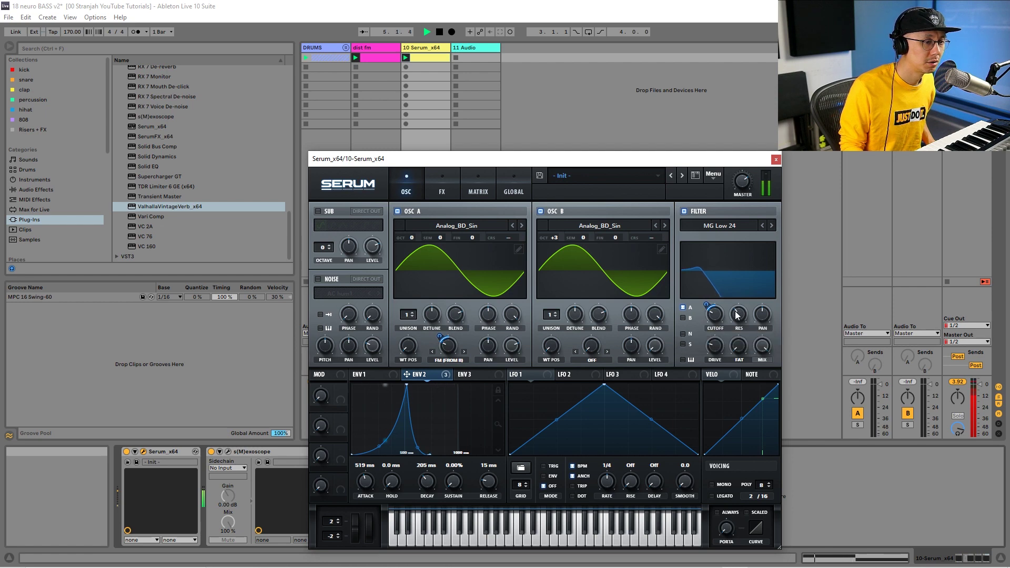
pyautogui.press('space')
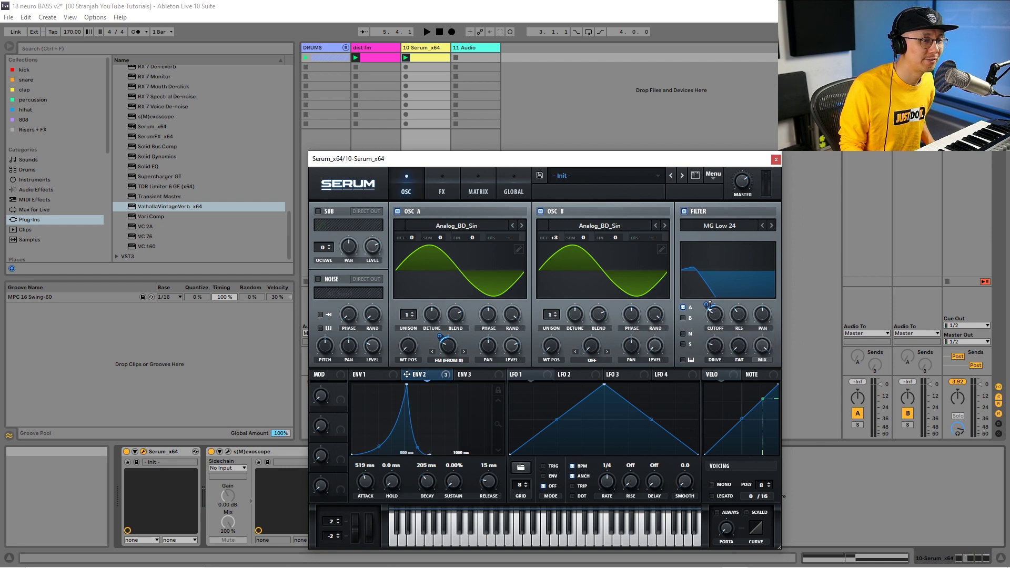
pyautogui.moveTo(707, 305); pyautogui.dragTo(707, 300)
pyautogui.press('space')
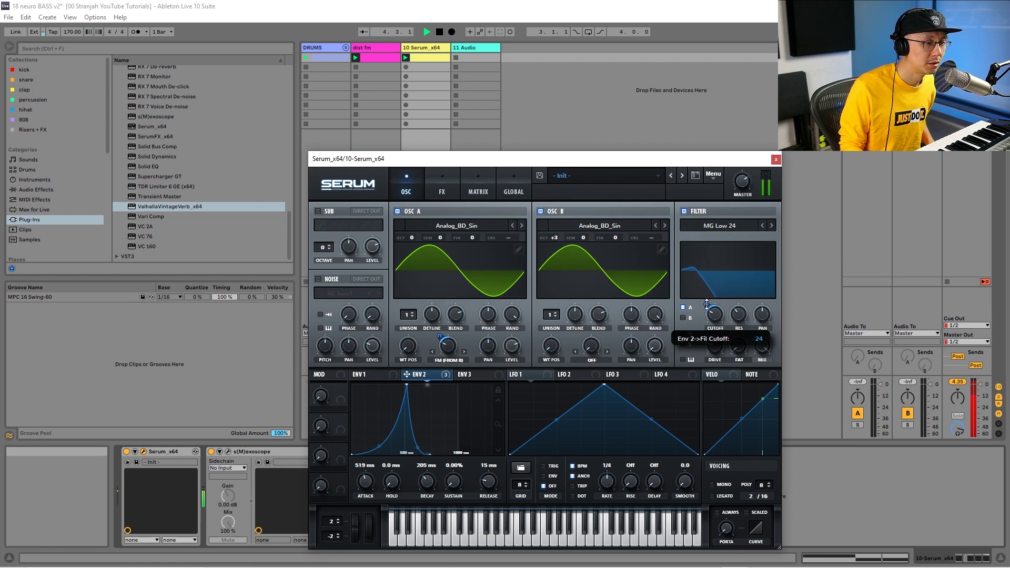
pyautogui.press('space')
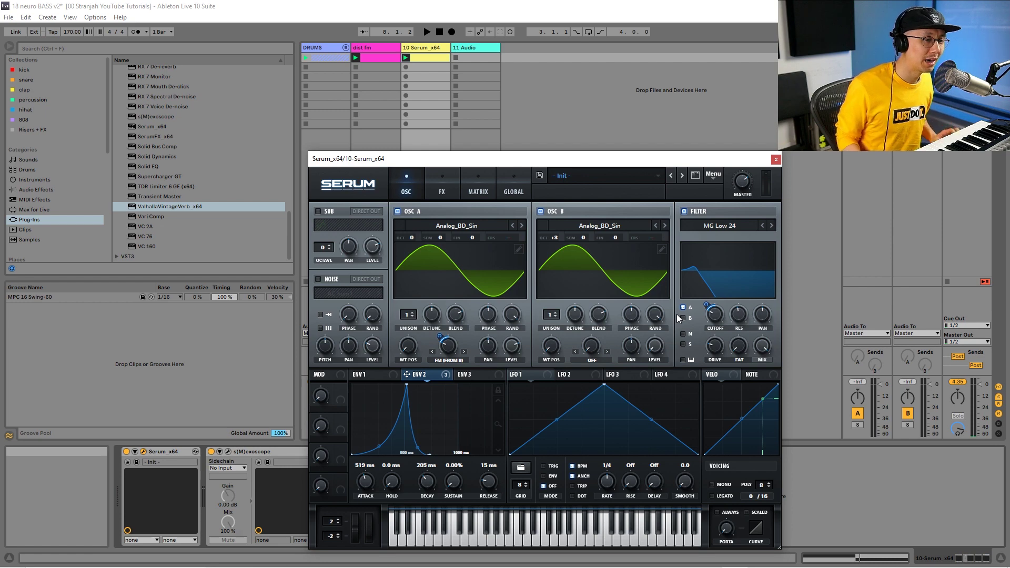
# Open the s(M)exoscope oscilloscope alongside Serum to examine the bass waveform during playback.
pyautogui.click(229, 452)
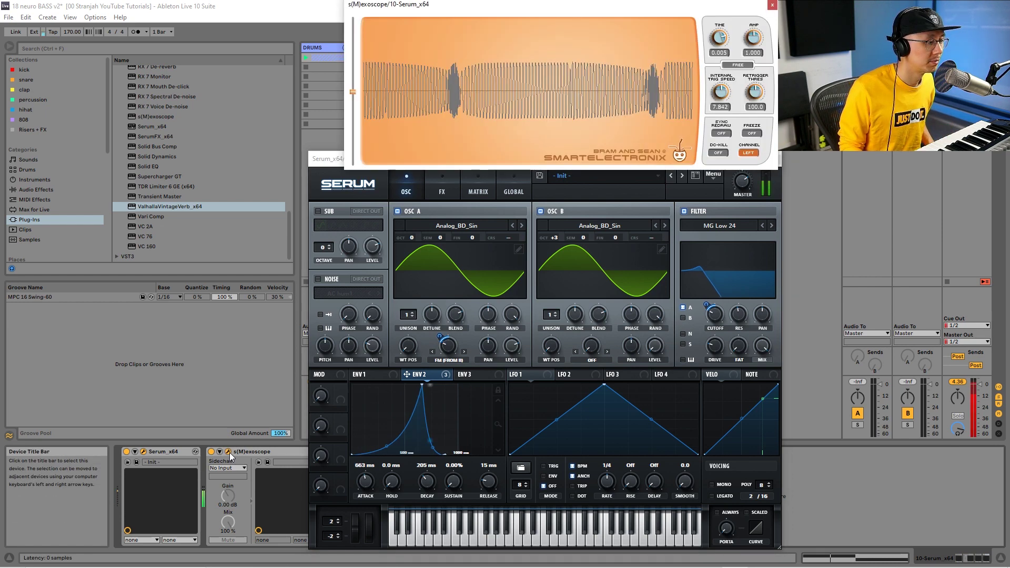